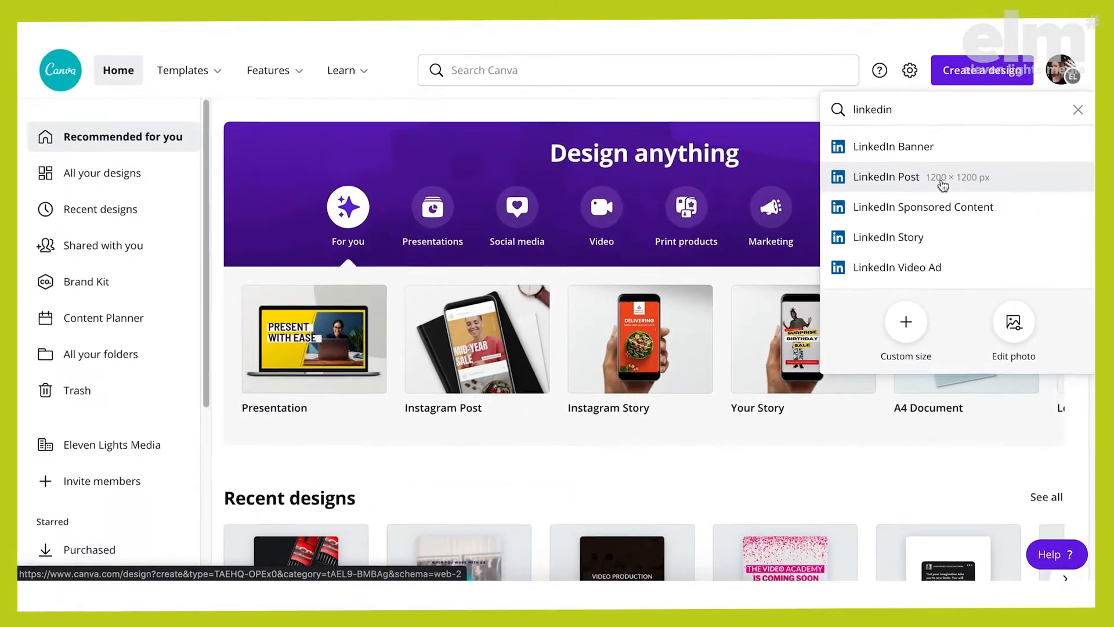
Create a LinkedIn Post design and fill its blank page with the near-black colour from the ELM palette
{"action": "left_click", "coordinate": [941, 180]}
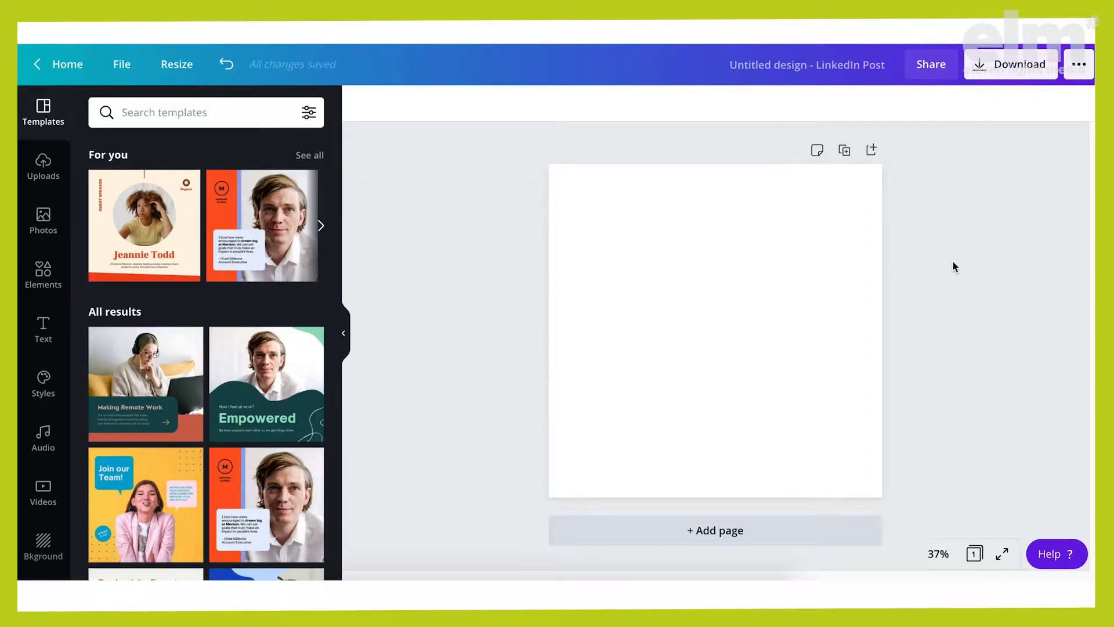
{"action": "left_click", "coordinate": [743, 217]}
{"action": "left_click", "coordinate": [360, 104]}
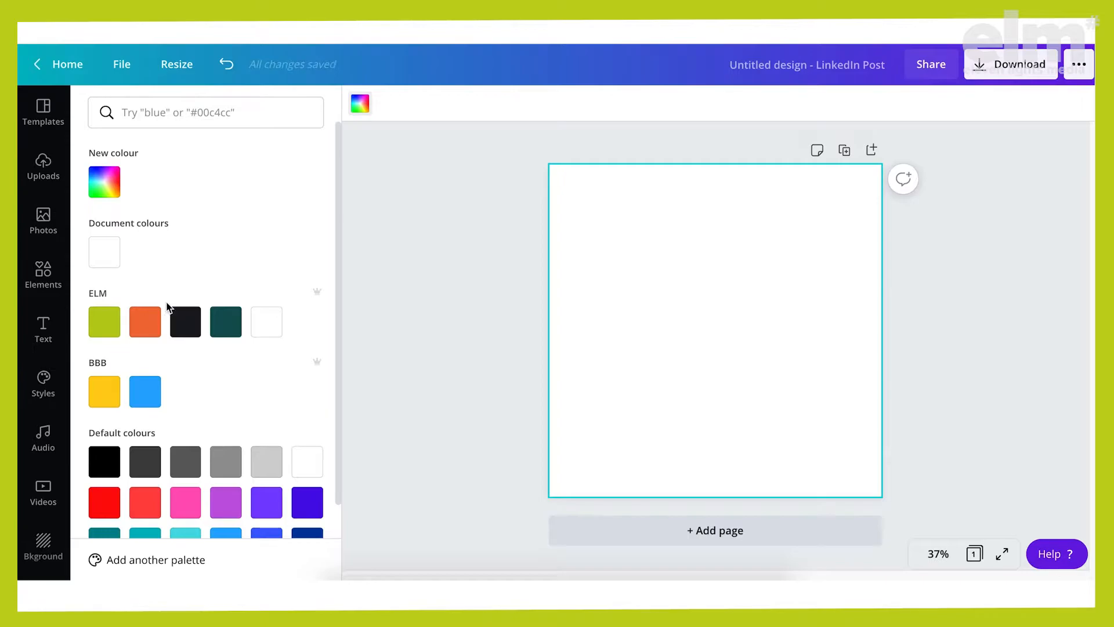
{"action": "left_click", "coordinate": [184, 322]}
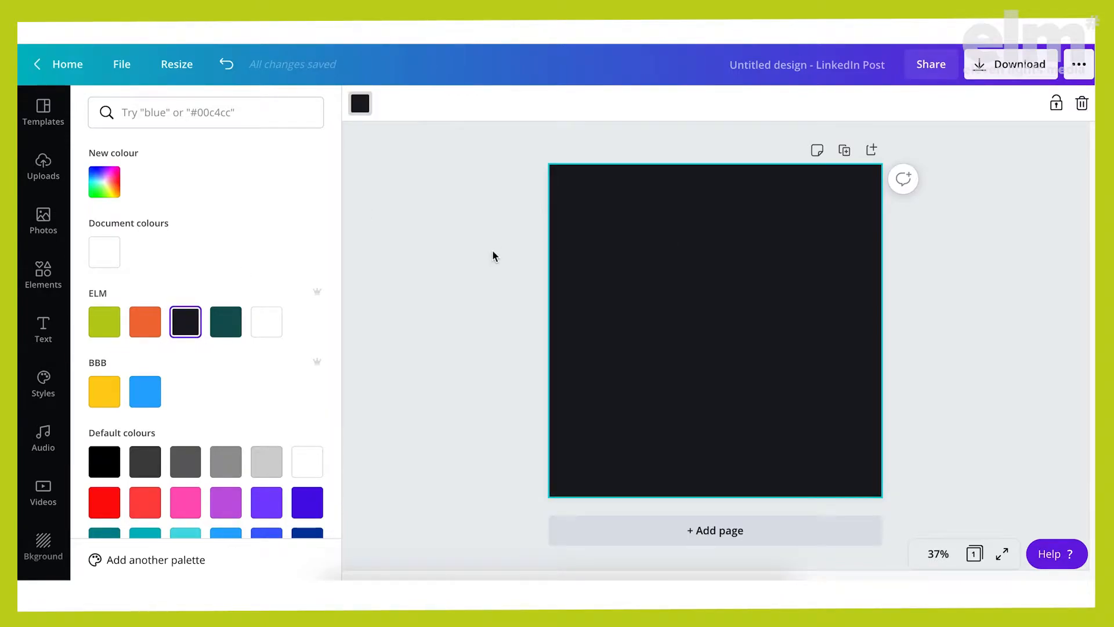
{"action": "left_click", "coordinate": [481, 259]}
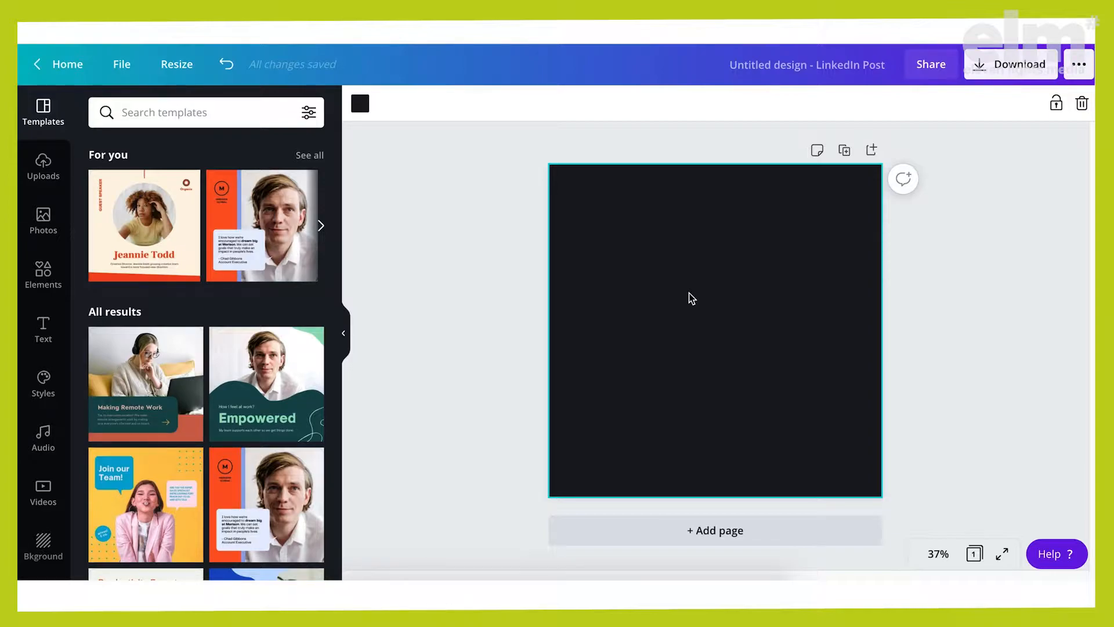
Add the heading "why you should create a Linkedin carousel post" and align its text left
{"action": "left_click", "coordinate": [43, 329]}
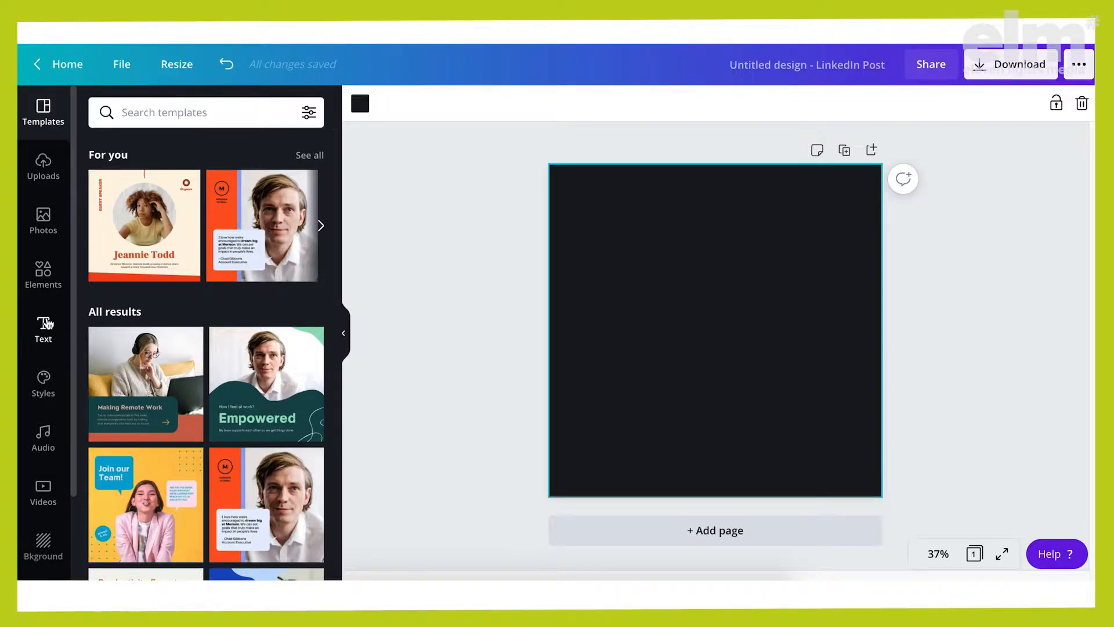
{"action": "left_click", "coordinate": [273, 180]}
{"action": "type", "text": "why you s"}
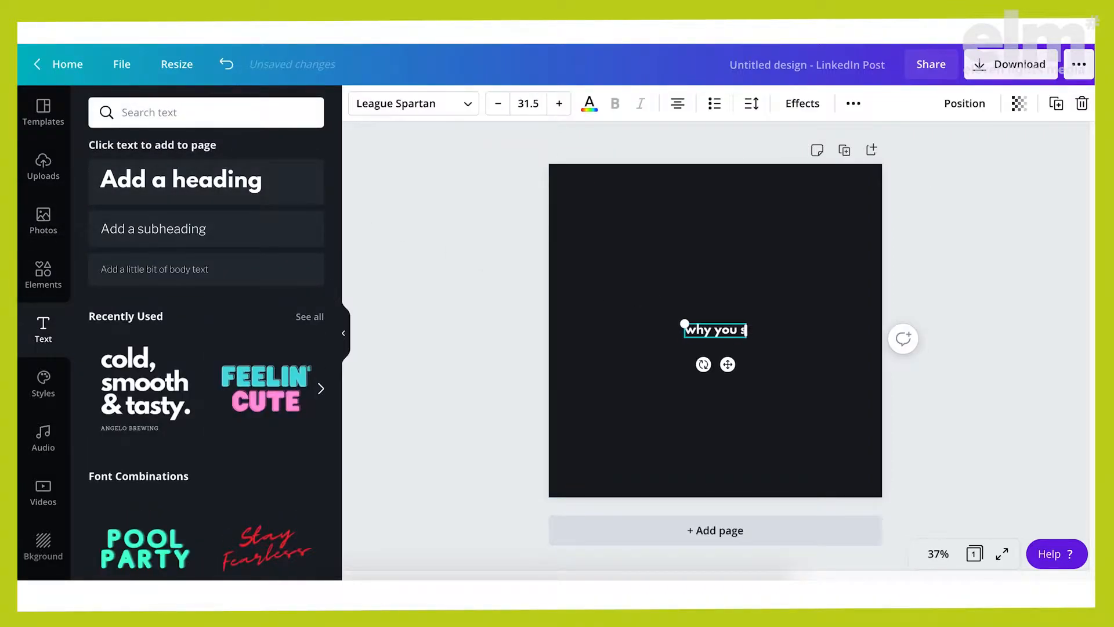
{"action": "type", "text": "hould create a Linkedin carousel post"}
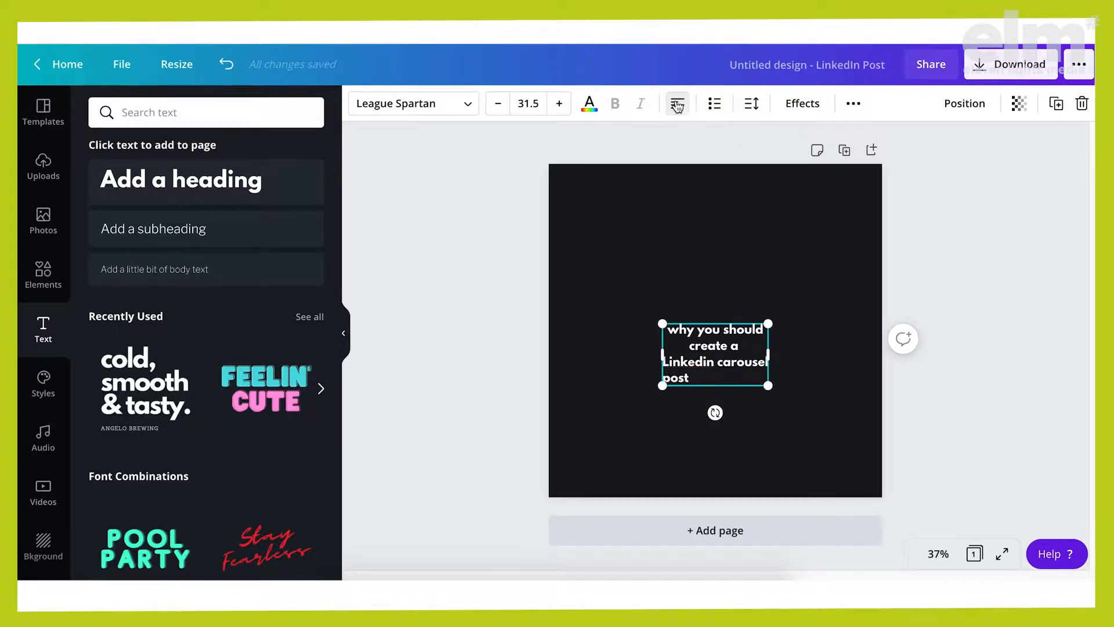
{"action": "key", "text": "ctrl+a"}
{"action": "left_click", "coordinate": [677, 103]}
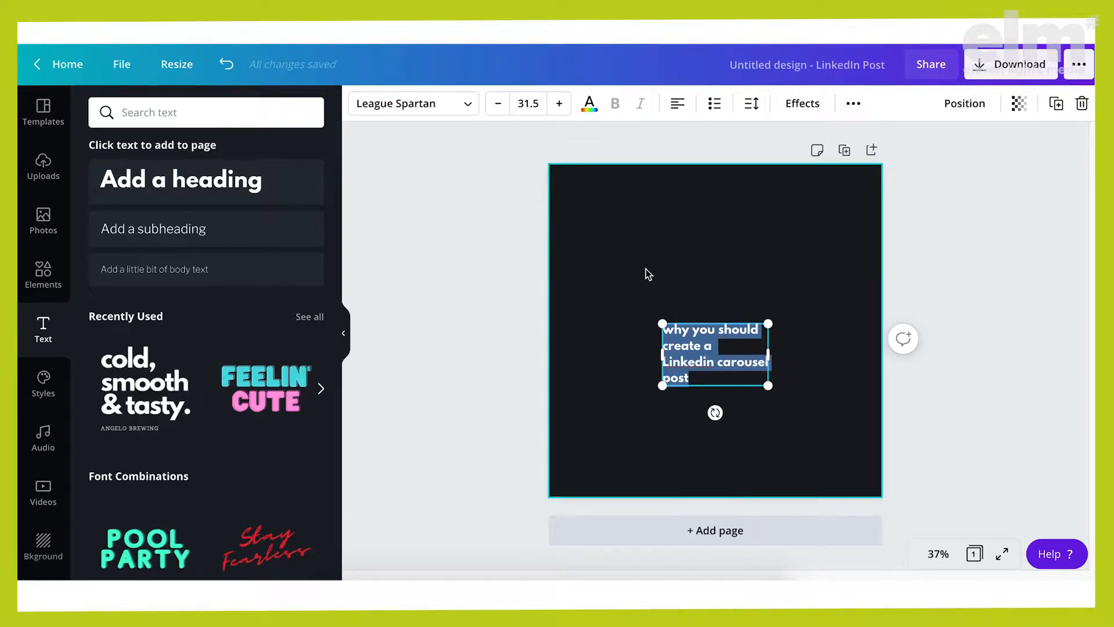
Set the heading's font size to 105, then reposition and widen its text box to fill the page
{"action": "left_click", "coordinate": [539, 103]}
{"action": "left_click", "coordinate": [539, 103]}
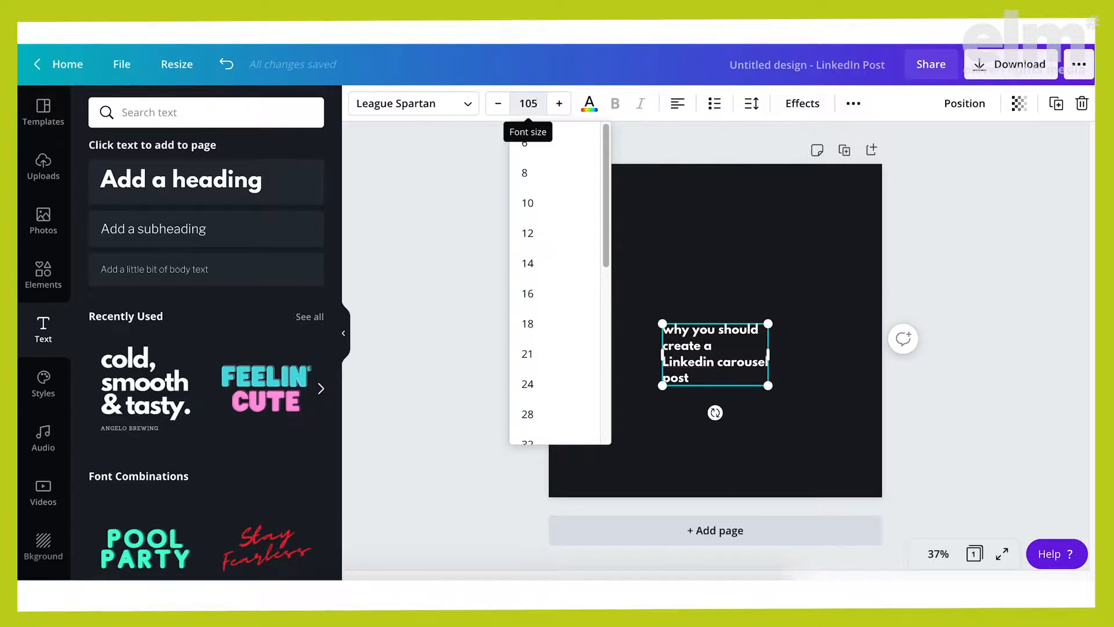
{"action": "key", "text": "Return"}
{"action": "left_click_drag", "start_coordinate": [792, 413], "coordinate": [698, 261]}
{"action": "left_click_drag", "start_coordinate": [789, 330], "coordinate": [864, 330]}
{"action": "left_click_drag", "start_coordinate": [690, 291], "coordinate": [689, 317]}
Colour the word "Linkedin" lime green and place the outlined gradient LinkedIn logo, tilted and faded, over the page's upper-right corner
{"action": "double_click", "coordinate": [653, 380]}
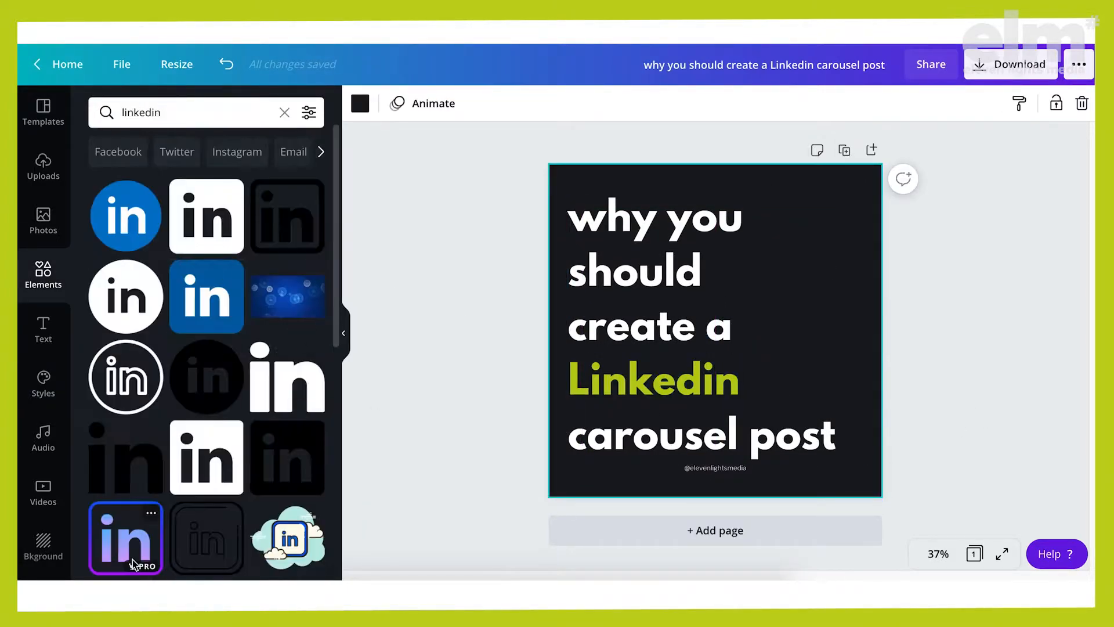
{"action": "left_click", "coordinate": [132, 563]}
{"action": "left_click", "coordinate": [679, 281]}
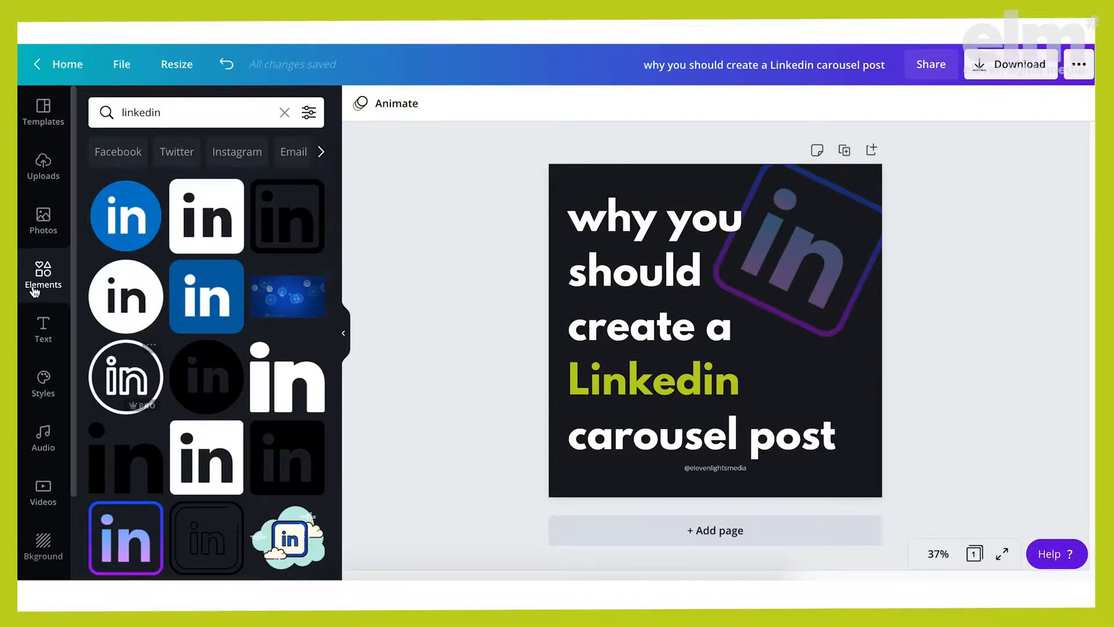
Search the elements for "arrow" and place the red hand-drawn arrow so it runs off the page's right edge beside "Linkedin"
{"action": "left_click", "coordinate": [50, 277]}
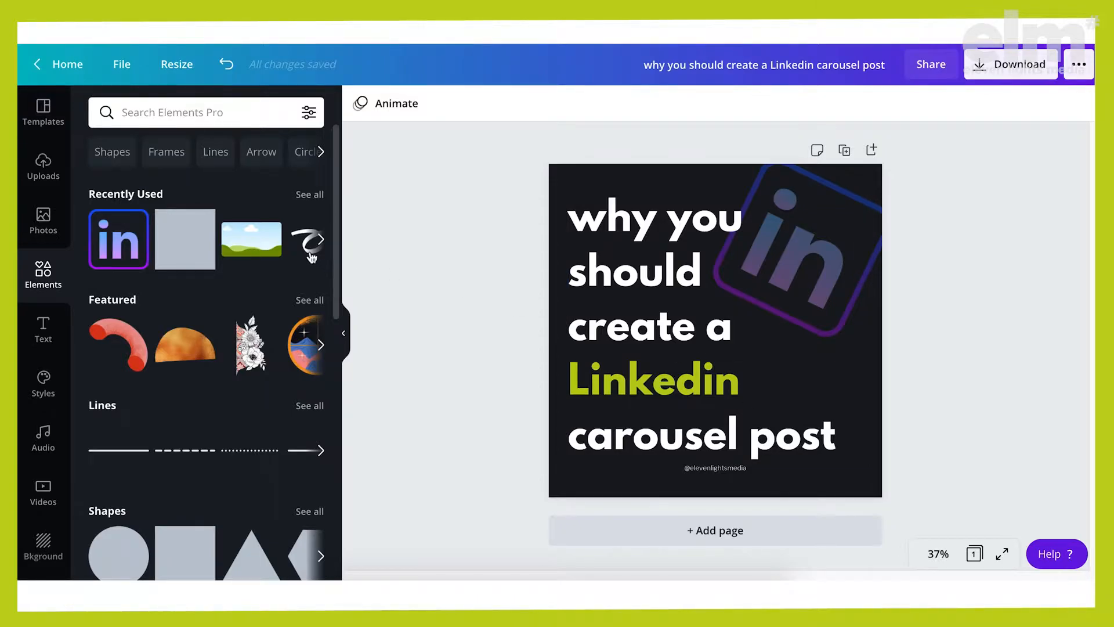
{"action": "left_click", "coordinate": [192, 112]}
{"action": "type", "text": "arrow"}
{"action": "key", "text": "Return"}
{"action": "left_click", "coordinate": [124, 162]}
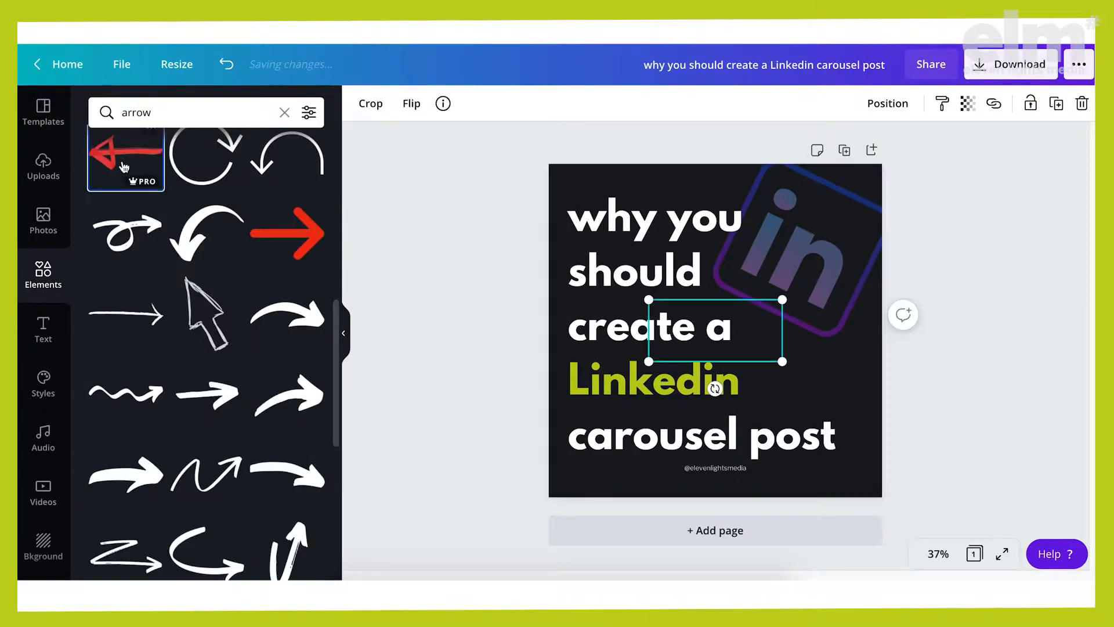
{"action": "left_click_drag", "start_coordinate": [751, 331], "coordinate": [915, 373]}
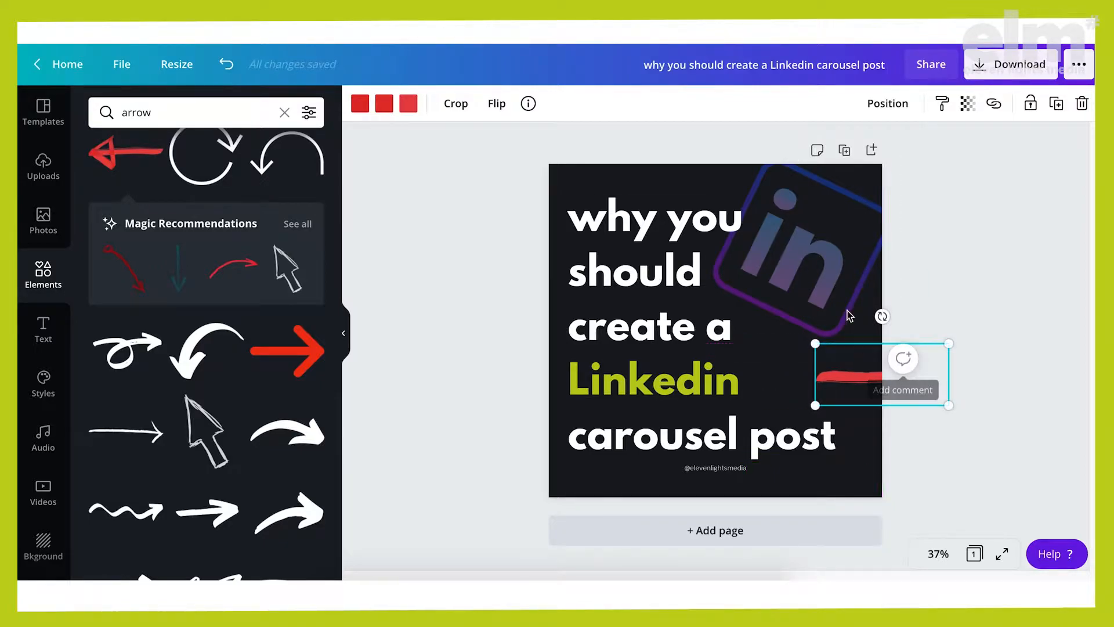
Recolour the arrow with the lime green from the ELM palette
{"action": "left_click", "coordinate": [360, 103]}
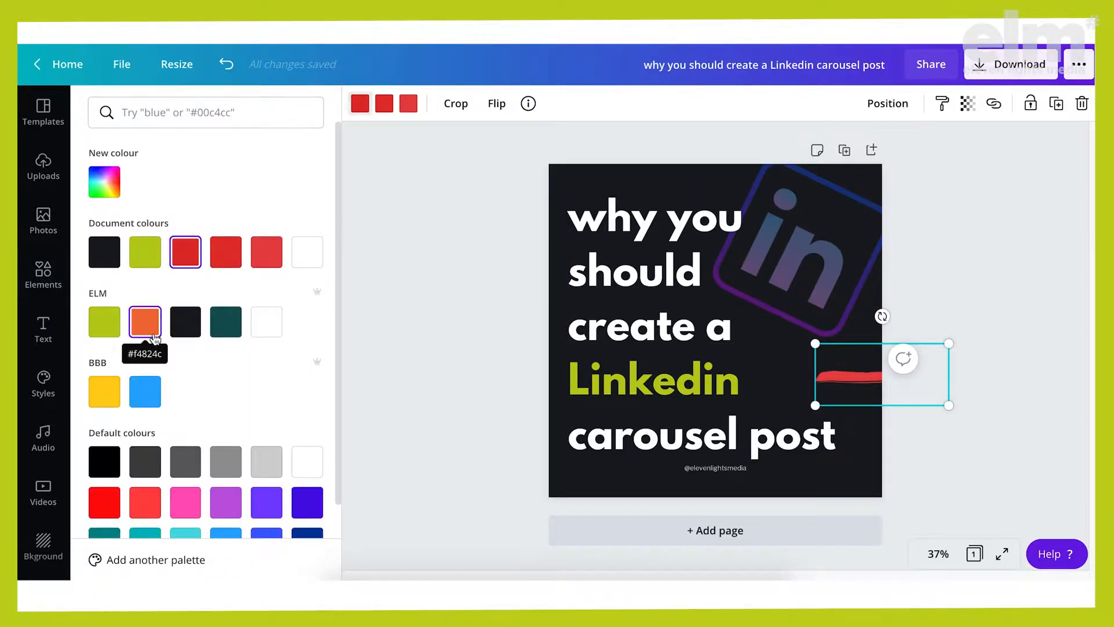
{"action": "left_click", "coordinate": [105, 322]}
{"action": "key", "text": "Escape"}
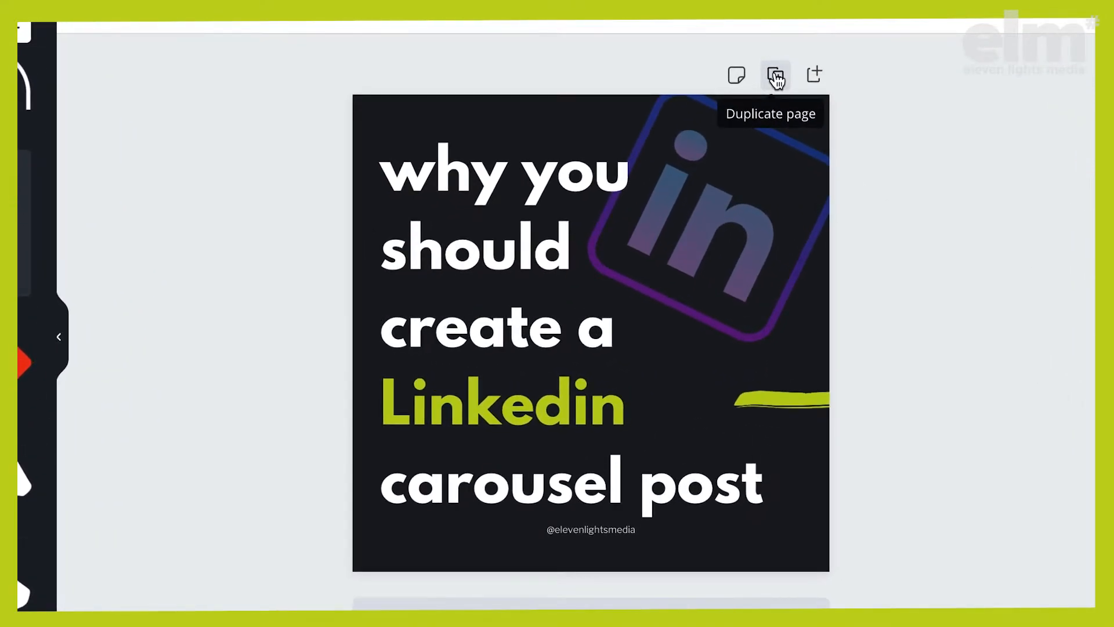
Duplicate the cover page and delete the heading from the copy
{"action": "left_click", "coordinate": [774, 76]}
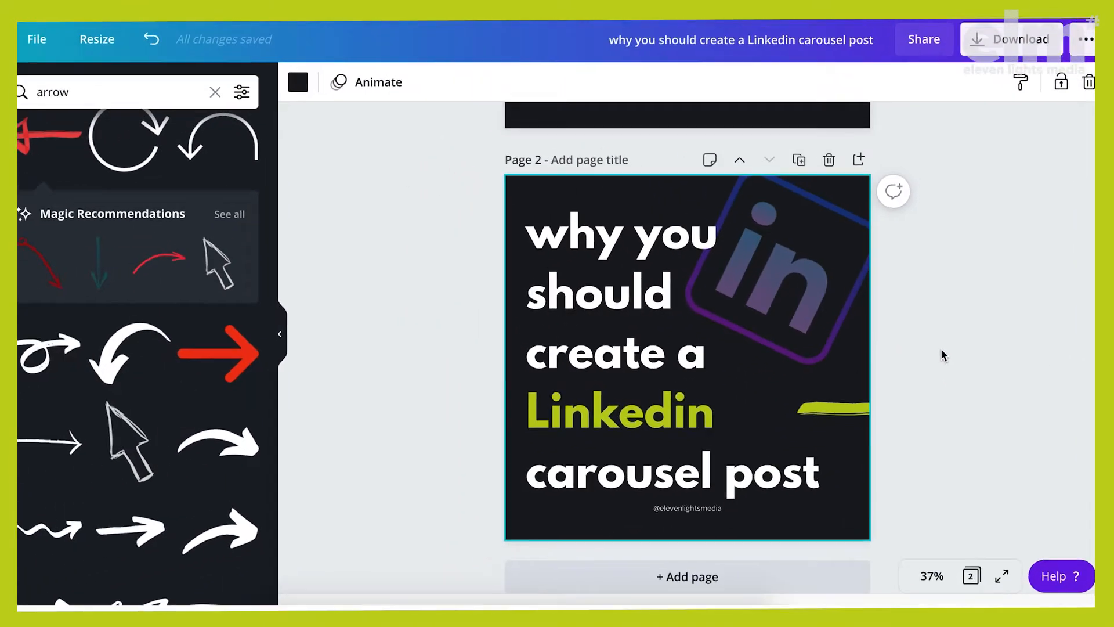
{"action": "left_click", "coordinate": [650, 293]}
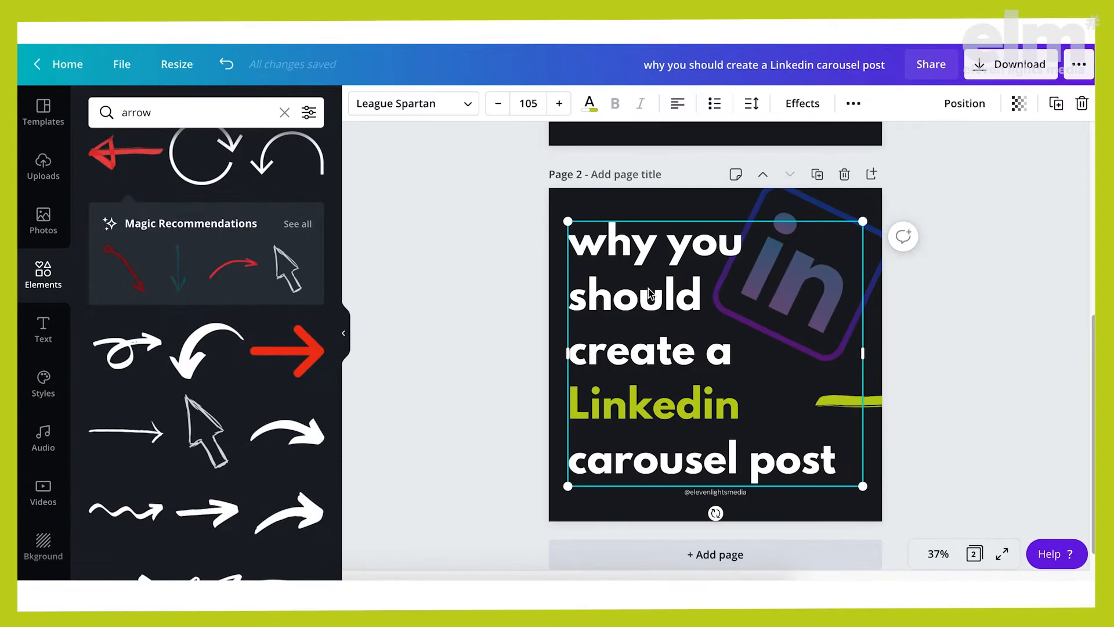
{"action": "key", "text": "Delete"}
Duplicate page 2's arrow onto the left edge to continue the cover's arrow, delete the right-edge original, and check both pages side by side
{"action": "left_click", "coordinate": [856, 392]}
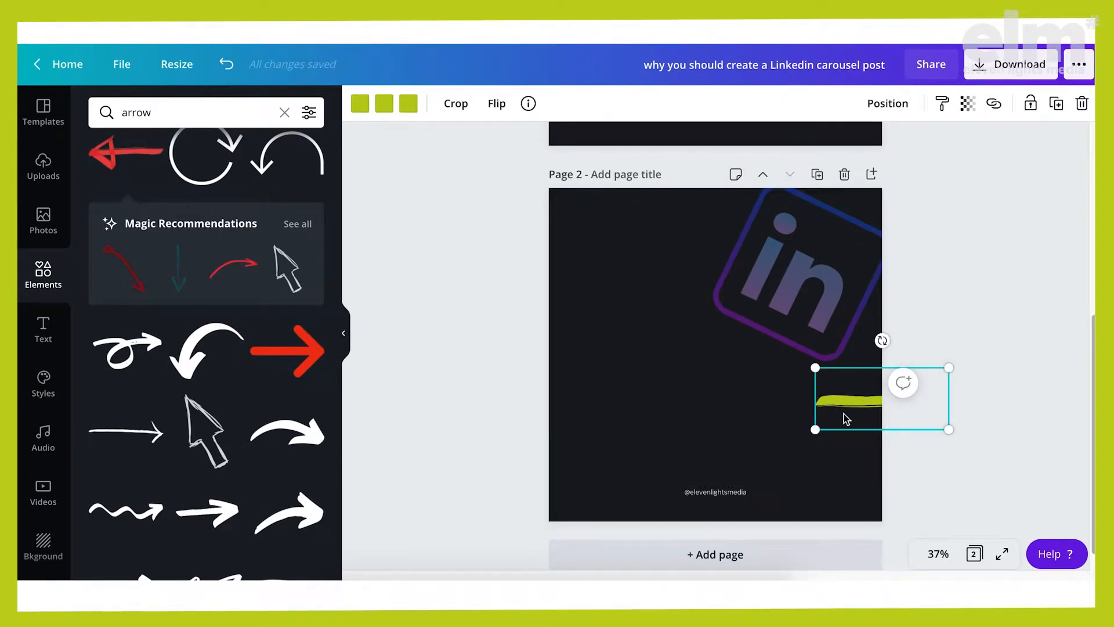
{"action": "left_click", "coordinate": [1059, 106]}
{"action": "mouse_move", "coordinate": [870, 414]}
{"action": "left_mouse_down"}
{"action": "mouse_move", "coordinate": [721, 406]}
{"action": "mouse_move", "coordinate": [559, 418]}
{"action": "mouse_move", "coordinate": [532, 405]}
{"action": "left_mouse_up"}
{"action": "left_click", "coordinate": [873, 401]}
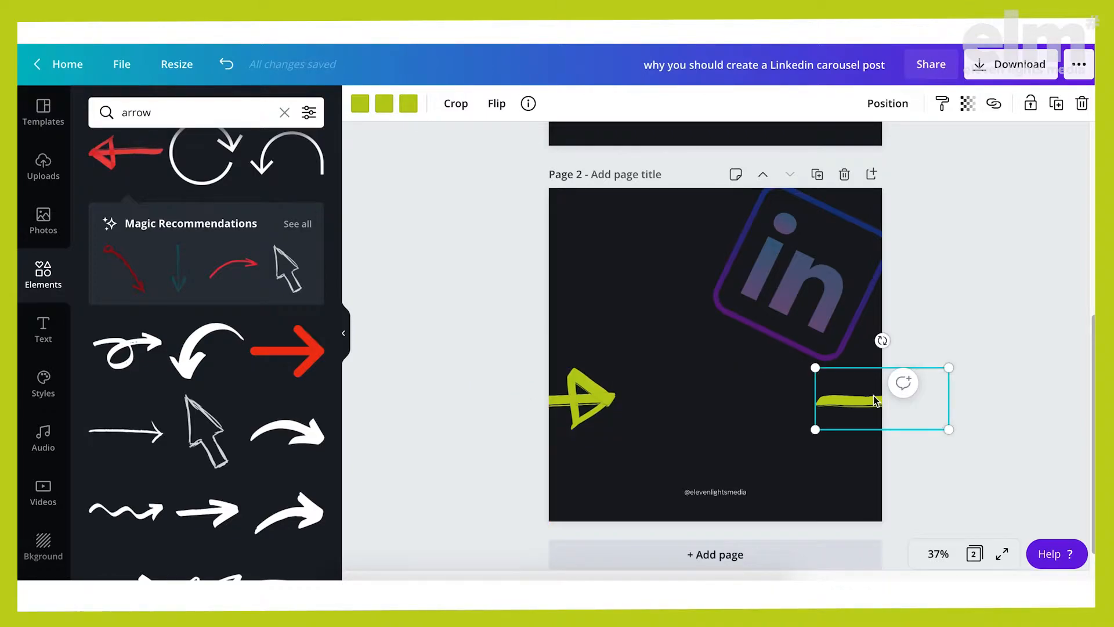
{"action": "key", "text": "Delete"}
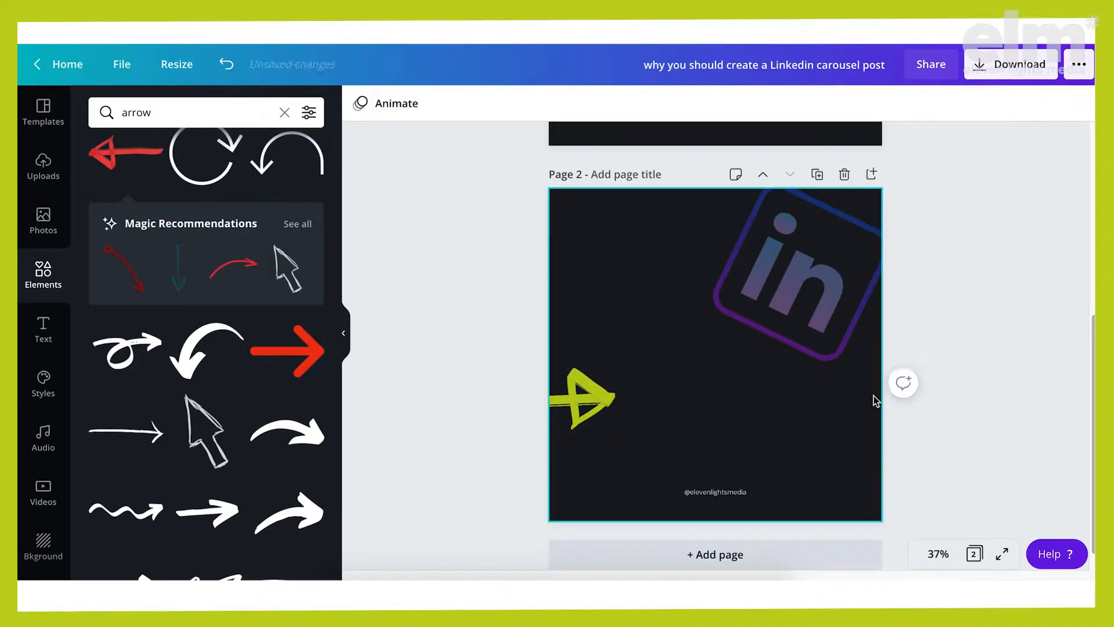
{"action": "left_click", "coordinate": [975, 554]}
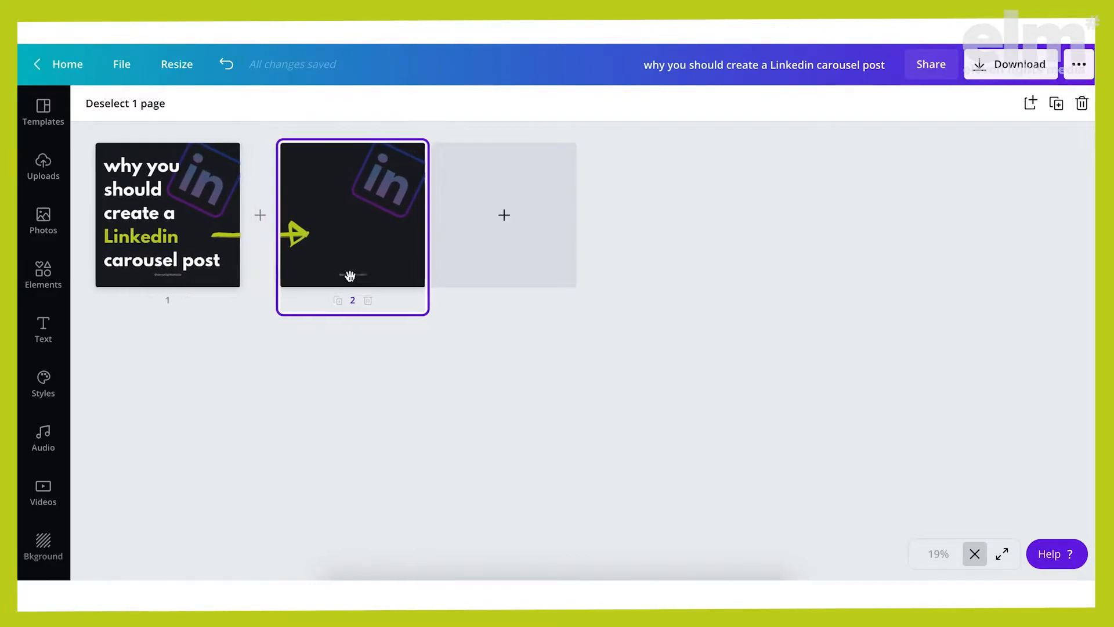
{"action": "left_click", "coordinate": [978, 552]}
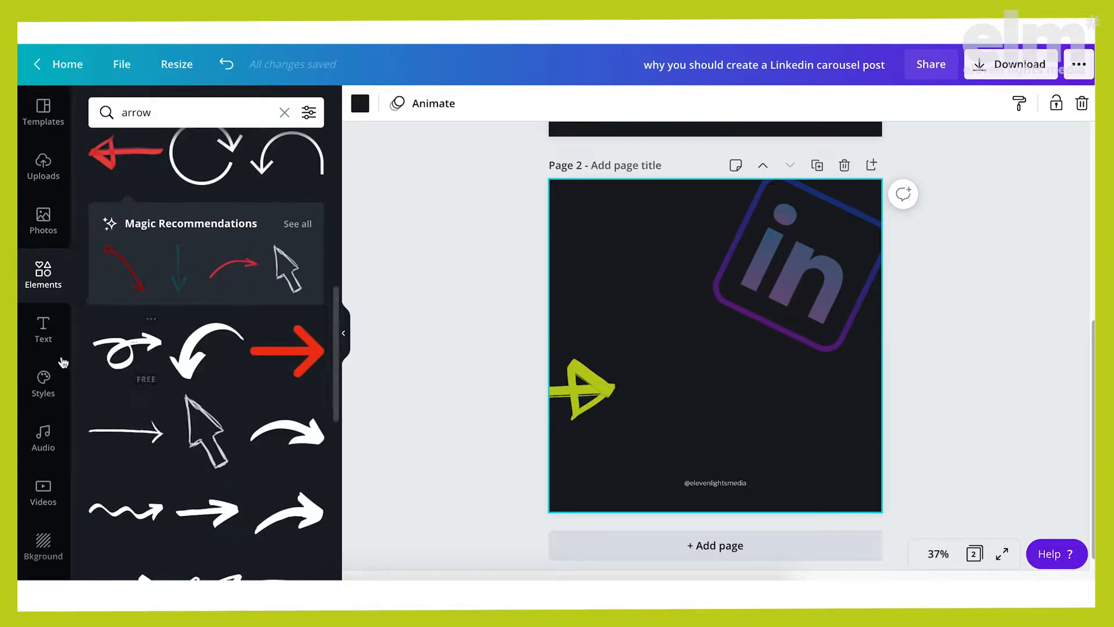
Add the numbered heading "1. Hardly anyone creates them" to page 2 and enlarge its text
{"action": "left_click", "coordinate": [44, 326]}
{"action": "left_click", "coordinate": [200, 186]}
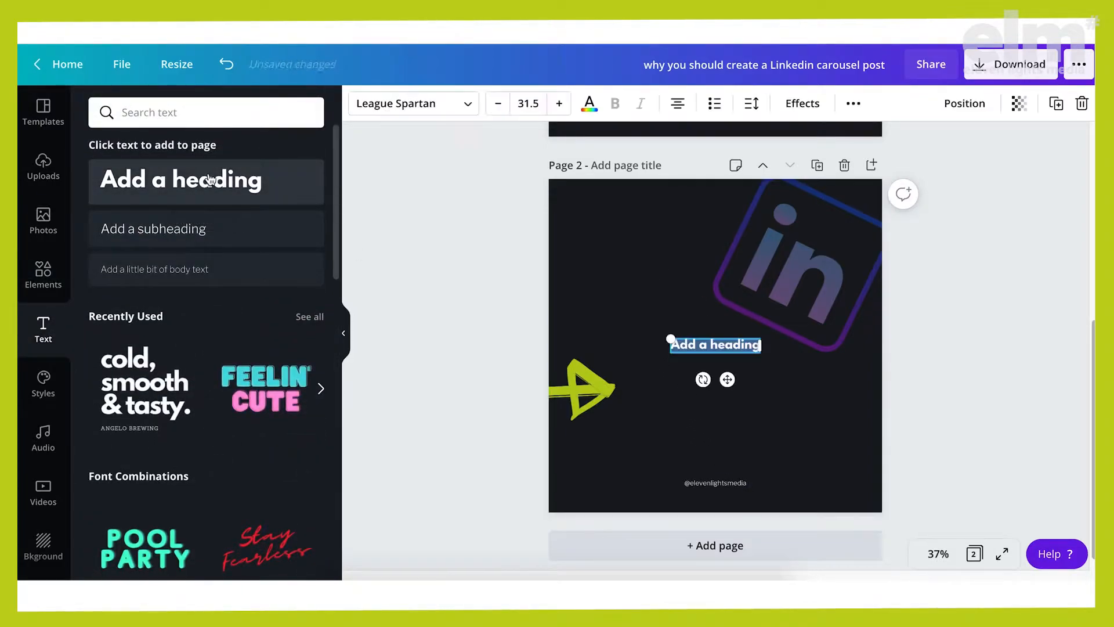
{"action": "type", "text": "1. Hardly anyone creates them"}
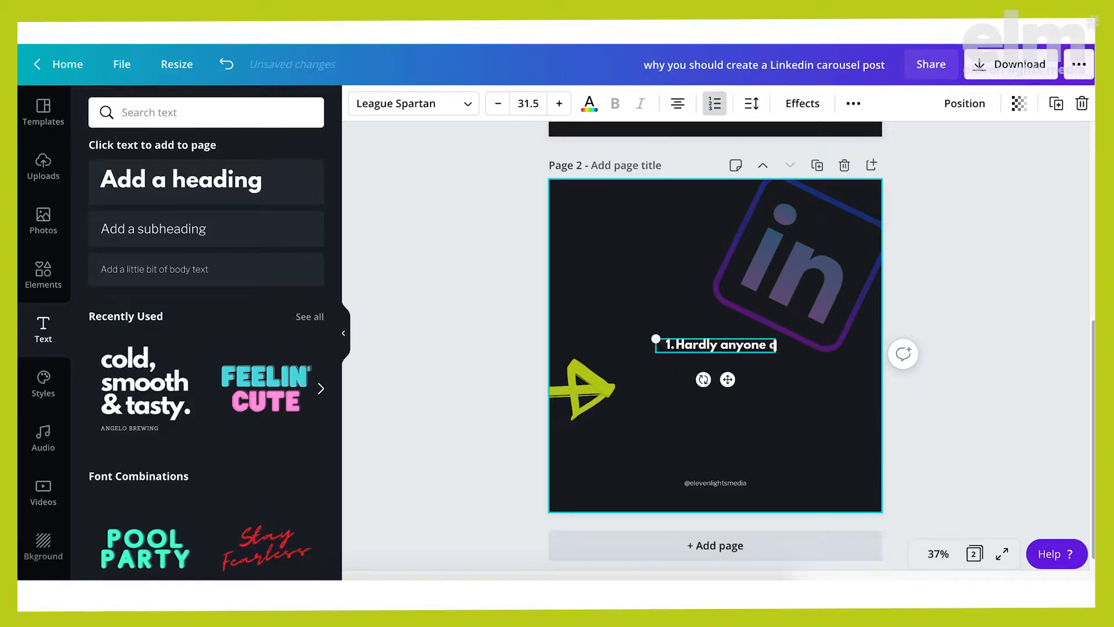
{"action": "key", "text": "ctrl+a"}
{"action": "left_click", "coordinate": [498, 103]}
{"action": "left_click", "coordinate": [540, 105]}
{"action": "type", "text": "50.5"}
{"action": "key", "text": "Return"}
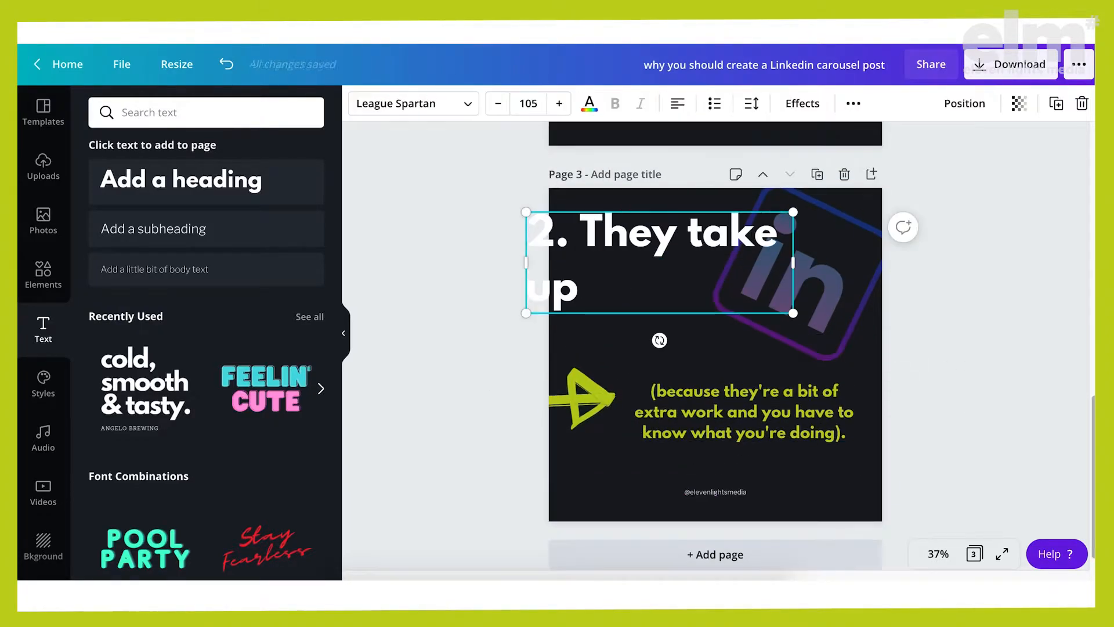
Complete the page 3 heading so it reads "2. They take up decent real estate in the feed."
{"action": "type", "text": "decent real estate in the feed."}
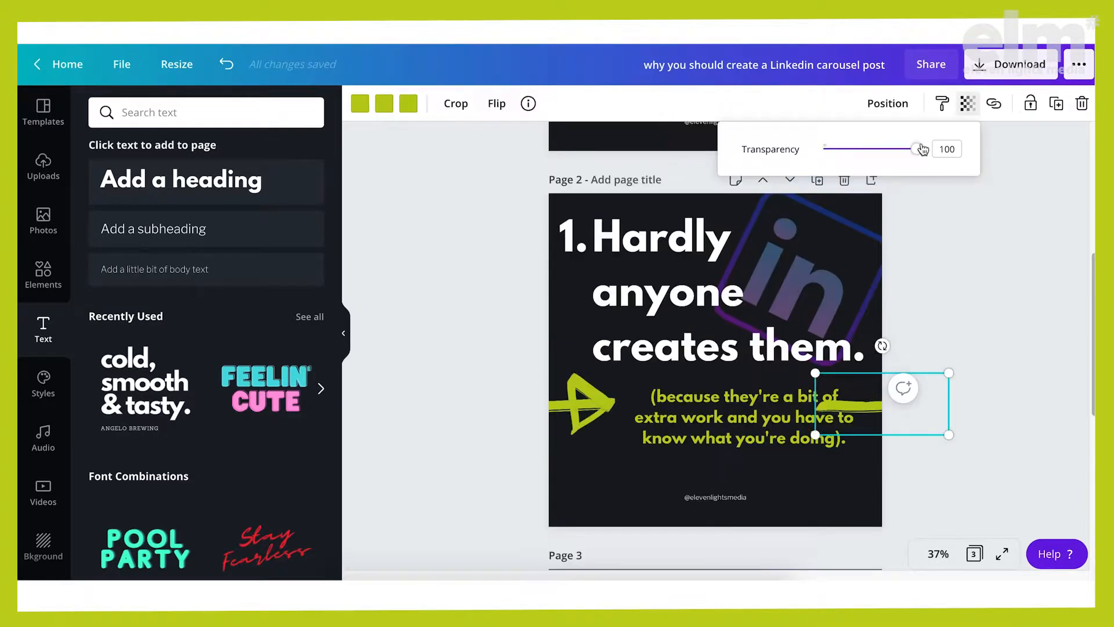
{"action": "left_click", "coordinate": [733, 455]}
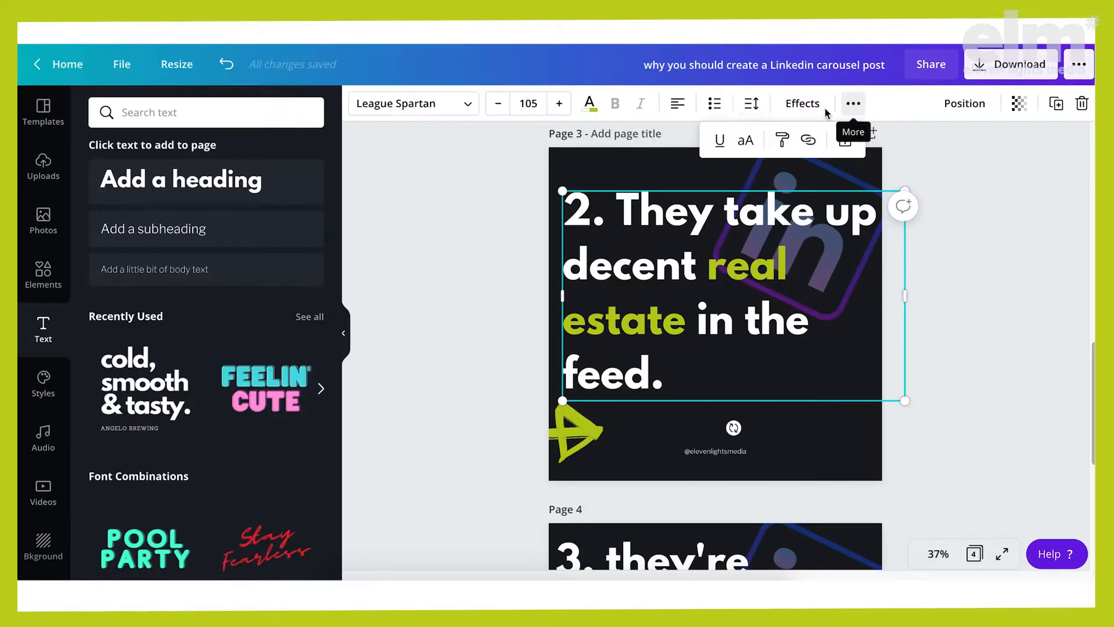
Tighten the line height of the text blocks on pages 3 and 4
{"action": "left_click", "coordinate": [751, 104]}
{"action": "left_click_drag", "start_coordinate": [875, 184], "coordinate": [860, 184]}
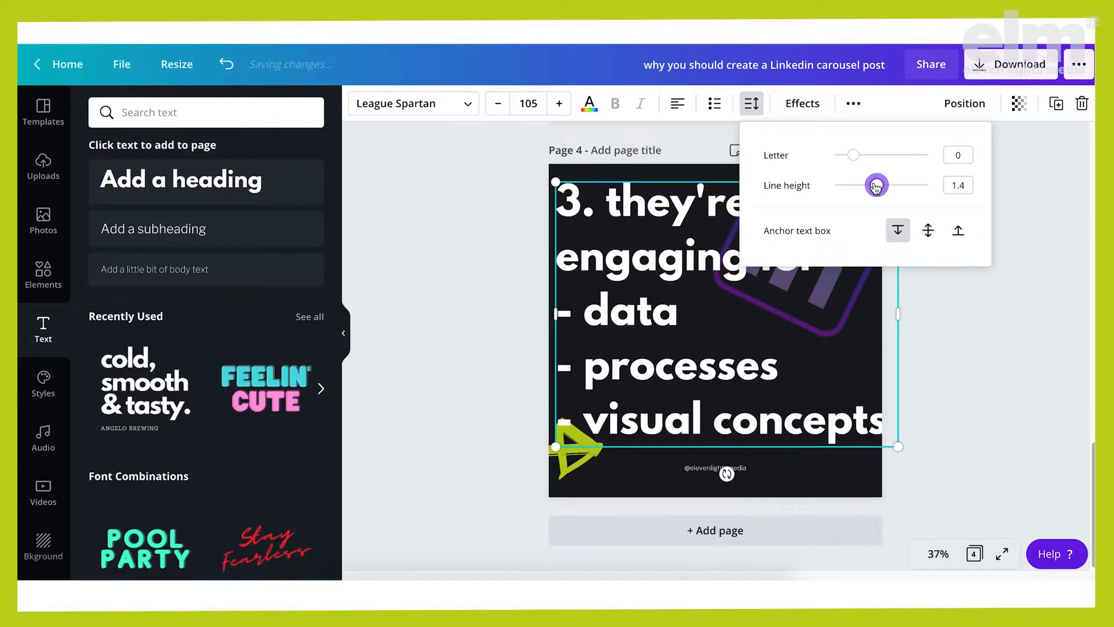
{"action": "left_click_drag", "start_coordinate": [875, 185], "coordinate": [855, 184]}
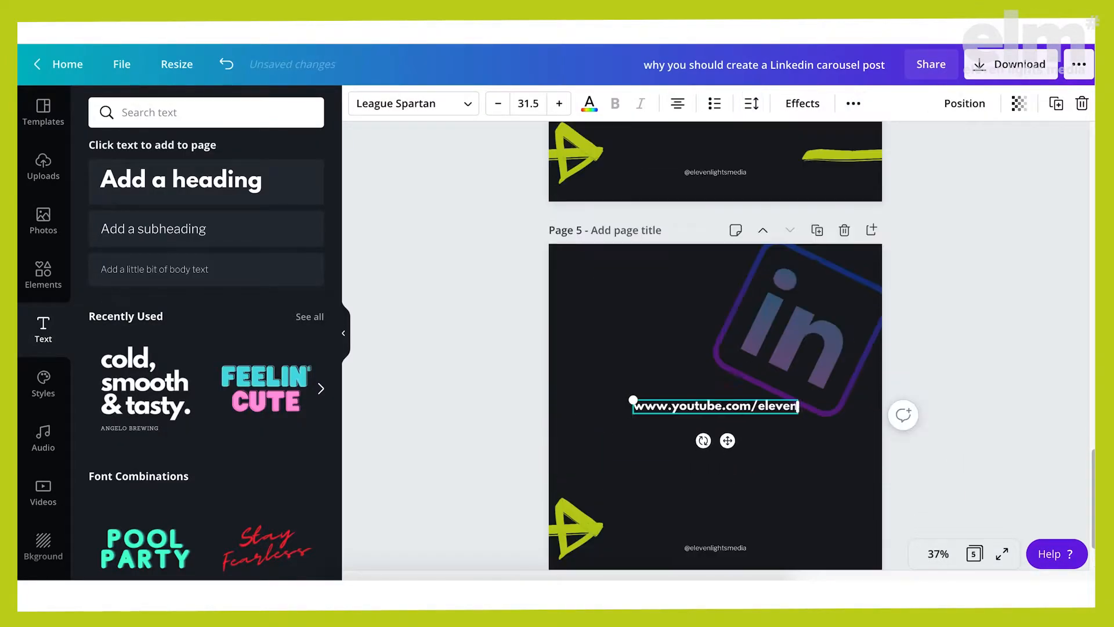
{"action": "type", "text": "ightsmedia"}
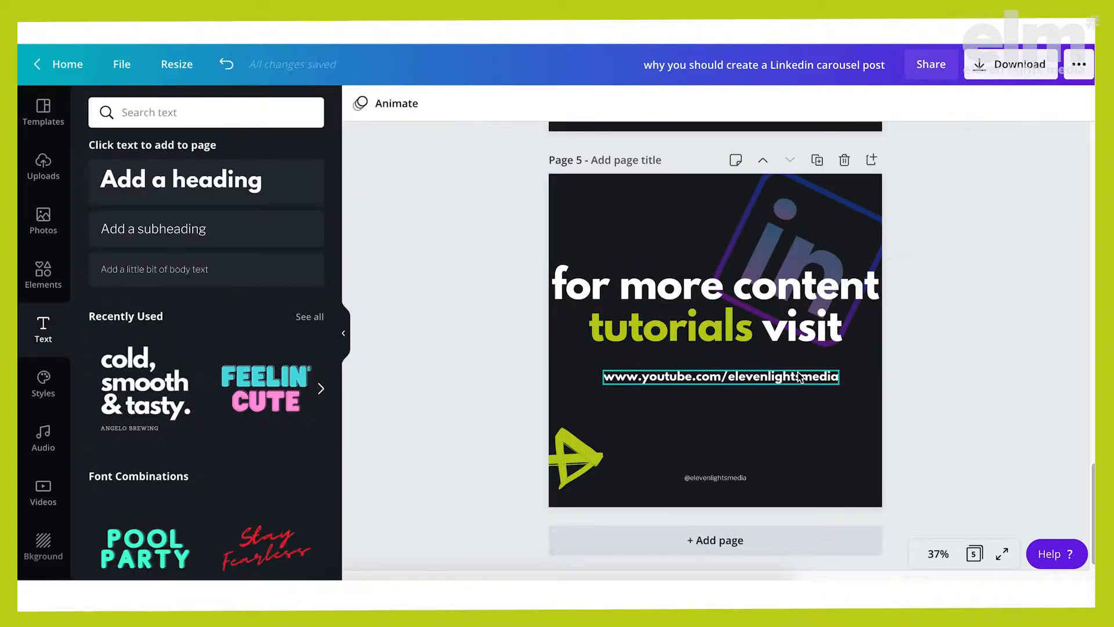
Review the text and arrow placement on the carousel pages, from page 5 back to page 3
{"action": "scroll", "coordinate": [889, 432], "scroll_direction": "up", "scroll_amount": 10}
{"action": "scroll", "coordinate": [890, 436], "scroll_direction": "up", "scroll_amount": 3}
{"action": "scroll", "coordinate": [889, 436], "scroll_direction": "down", "scroll_amount": 12}
{"action": "scroll", "coordinate": [889, 436], "scroll_direction": "up", "scroll_amount": 6}
{"action": "scroll", "coordinate": [891, 437], "scroll_direction": "up", "scroll_amount": 2}
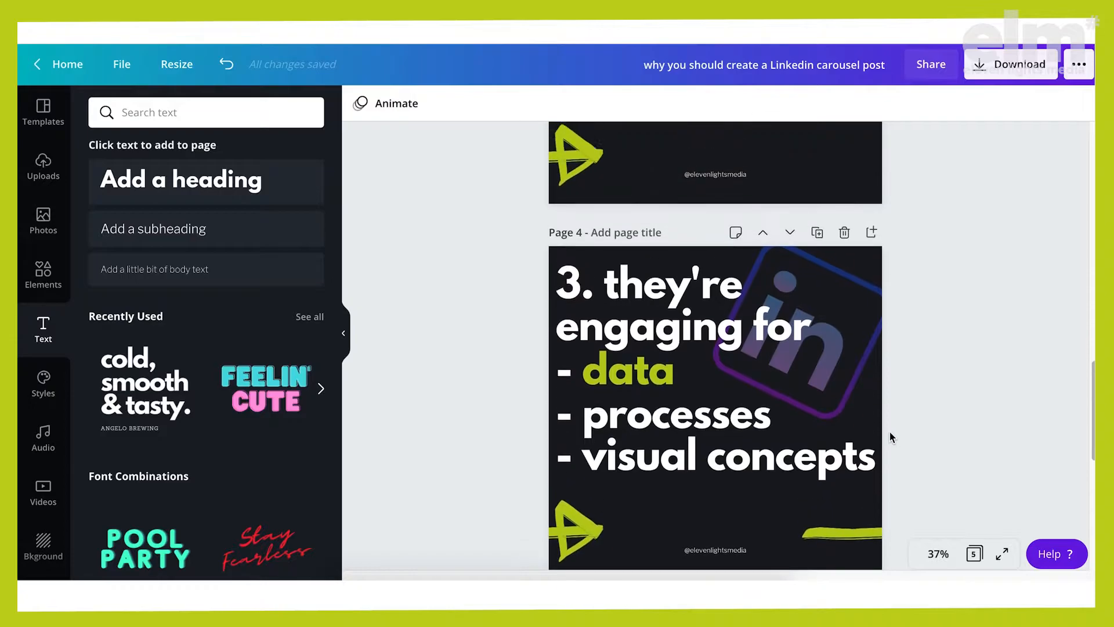
{"action": "scroll", "coordinate": [891, 436], "scroll_direction": "down", "scroll_amount": 8}
{"action": "scroll", "coordinate": [891, 436], "scroll_direction": "up", "scroll_amount": 6}
{"action": "scroll", "coordinate": [889, 435], "scroll_direction": "up", "scroll_amount": 3}
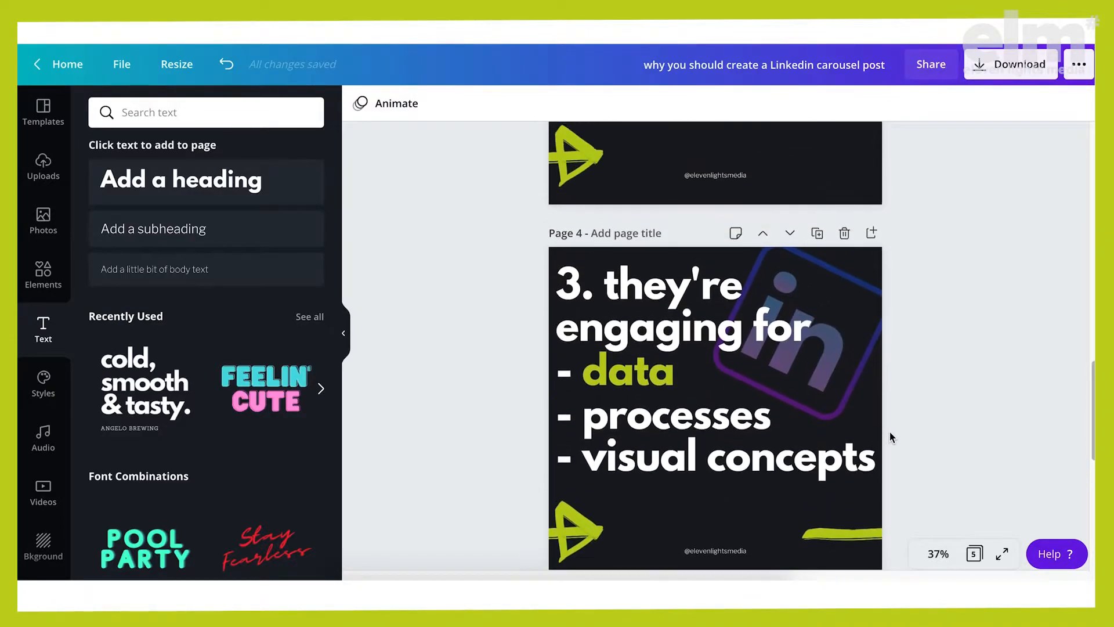
{"action": "scroll", "coordinate": [889, 435], "scroll_direction": "down", "scroll_amount": 8}
{"action": "scroll", "coordinate": [889, 435], "scroll_direction": "up", "scroll_amount": 7}
{"action": "scroll", "coordinate": [889, 431], "scroll_direction": "up", "scroll_amount": 7}
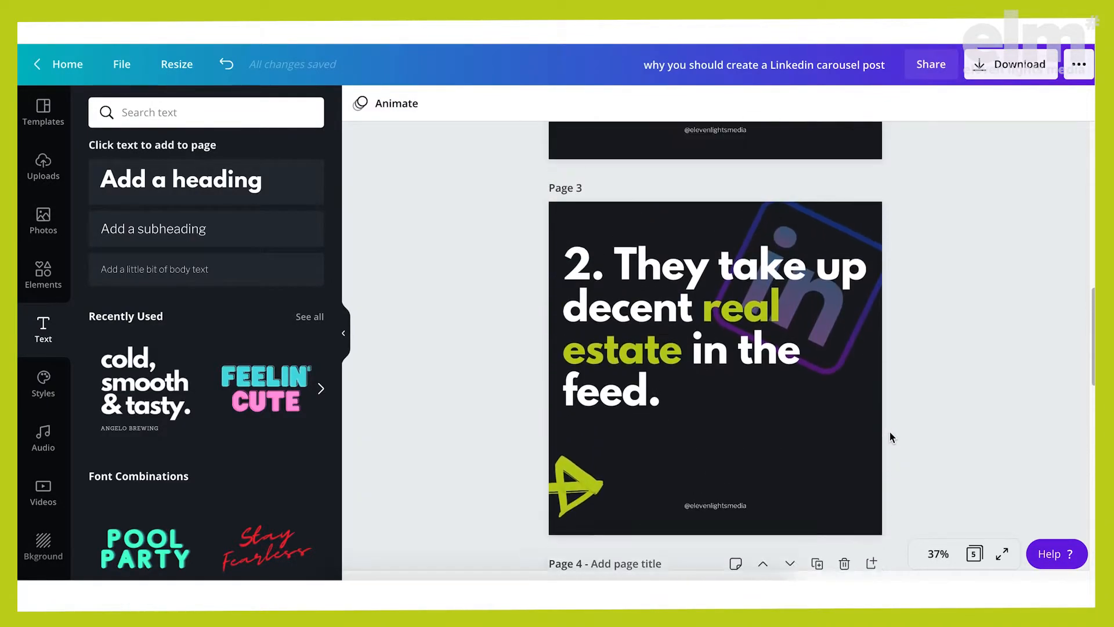
Change "They" to lowercase "they" in the page 3 heading
{"action": "left_click", "coordinate": [704, 384]}
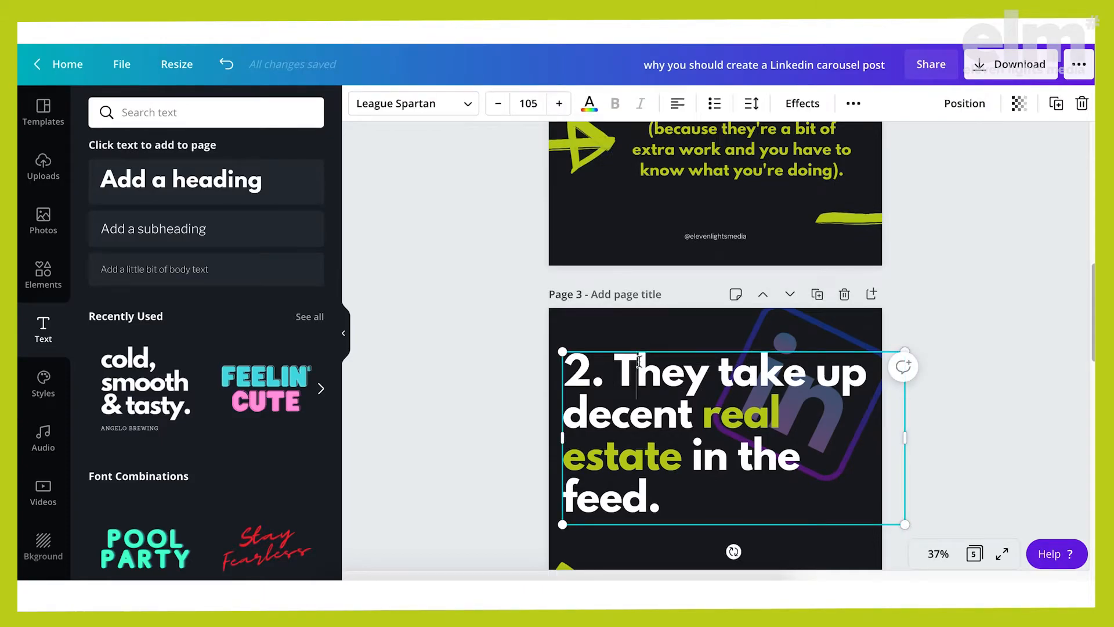
{"action": "key", "text": "BackSpace"}
{"action": "type", "text": "t"}
Change "Hardly" to lowercase "hardly" in the page 2 heading and deselect the text
{"action": "scroll", "coordinate": [715, 347], "scroll_direction": "up", "scroll_amount": 6}
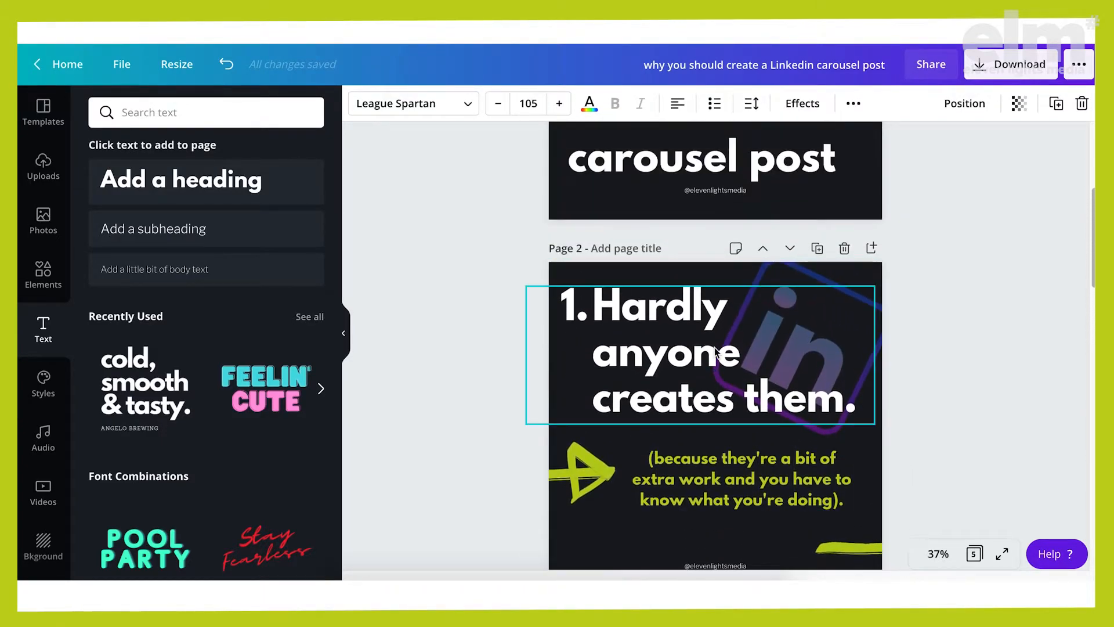
{"action": "left_click", "coordinate": [714, 347]}
{"action": "left_click", "coordinate": [617, 316]}
{"action": "key", "text": "BackSpace"}
{"action": "type", "text": "h"}
{"action": "scroll", "coordinate": [1006, 375], "scroll_direction": "up", "scroll_amount": 5}
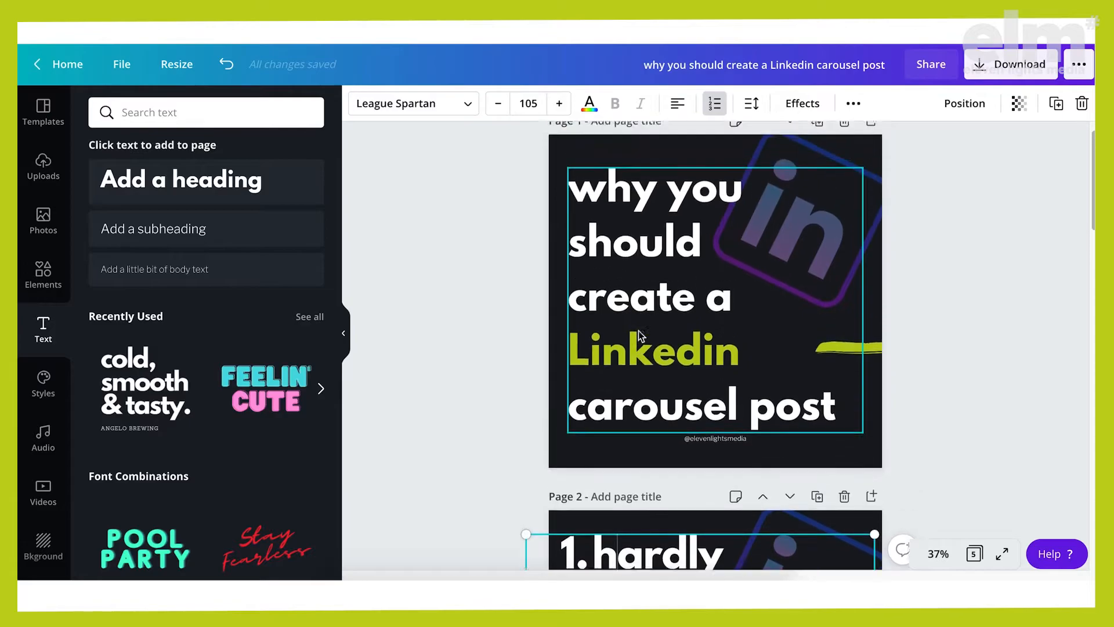
{"action": "left_click", "coordinate": [1006, 376]}
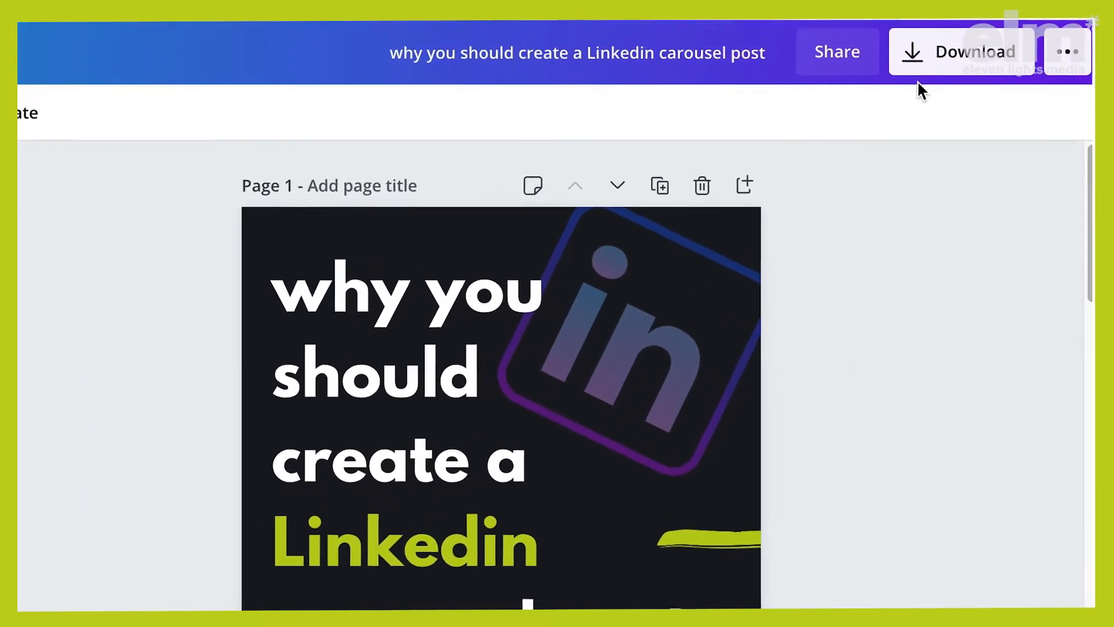
Download all five pages of the carousel as a PDF standard file and dismiss the save confirmation
{"action": "left_click", "coordinate": [915, 67]}
{"action": "left_click", "coordinate": [1036, 358]}
{"action": "left_click", "coordinate": [864, 511]}
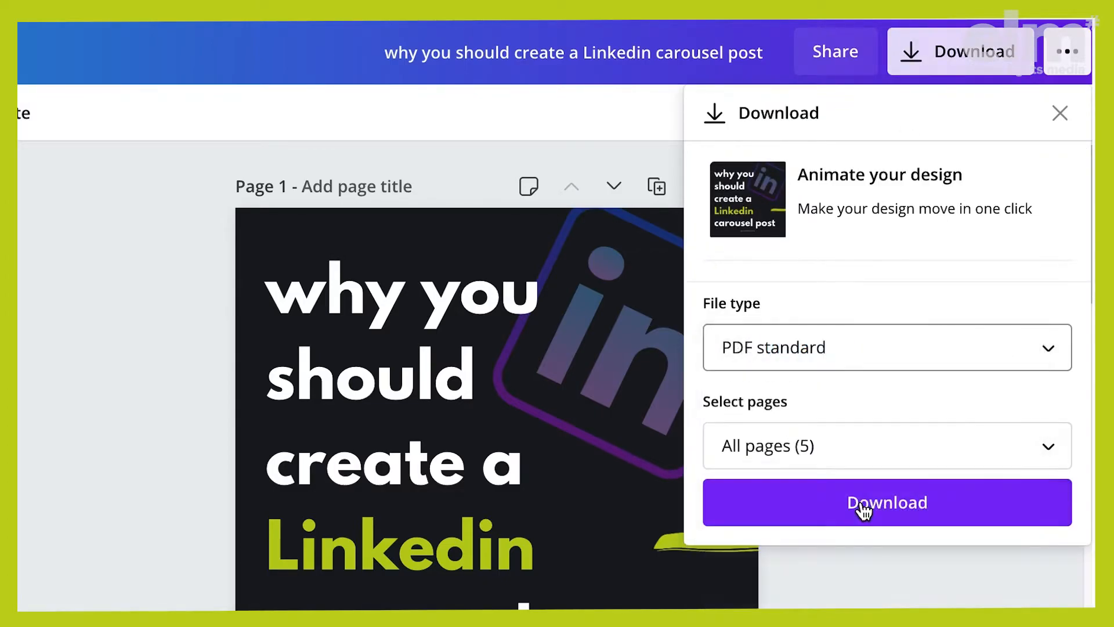
{"action": "left_click", "coordinate": [893, 500]}
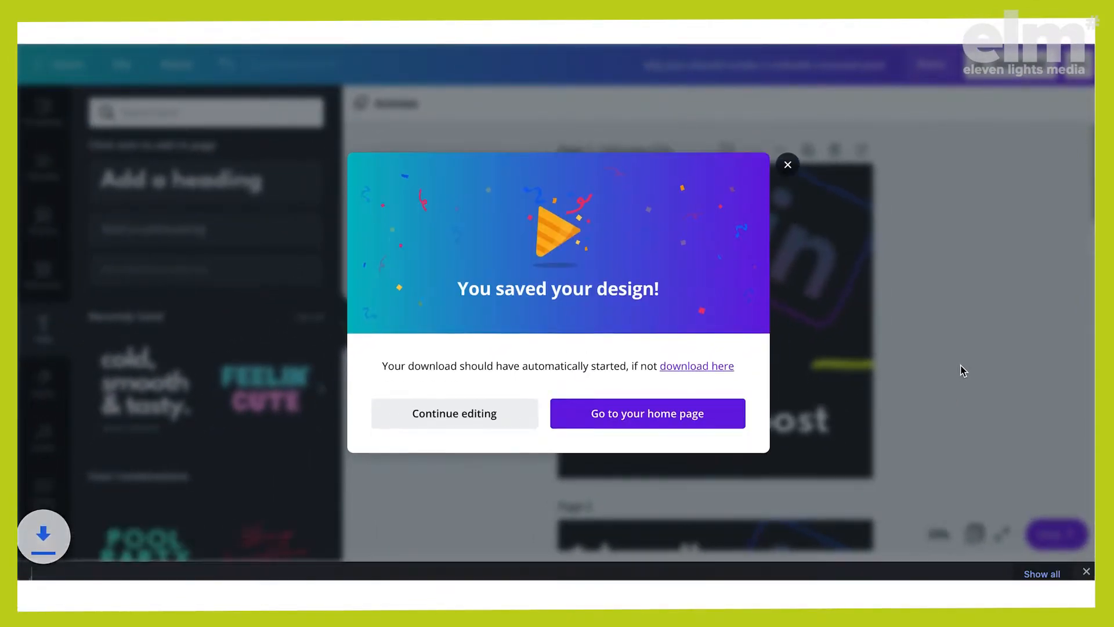
{"action": "left_click", "coordinate": [812, 174]}
Switch to LinkedIn and start a new post from the home feed
{"action": "scroll", "coordinate": [891, 308], "scroll_direction": "down", "scroll_amount": 3}
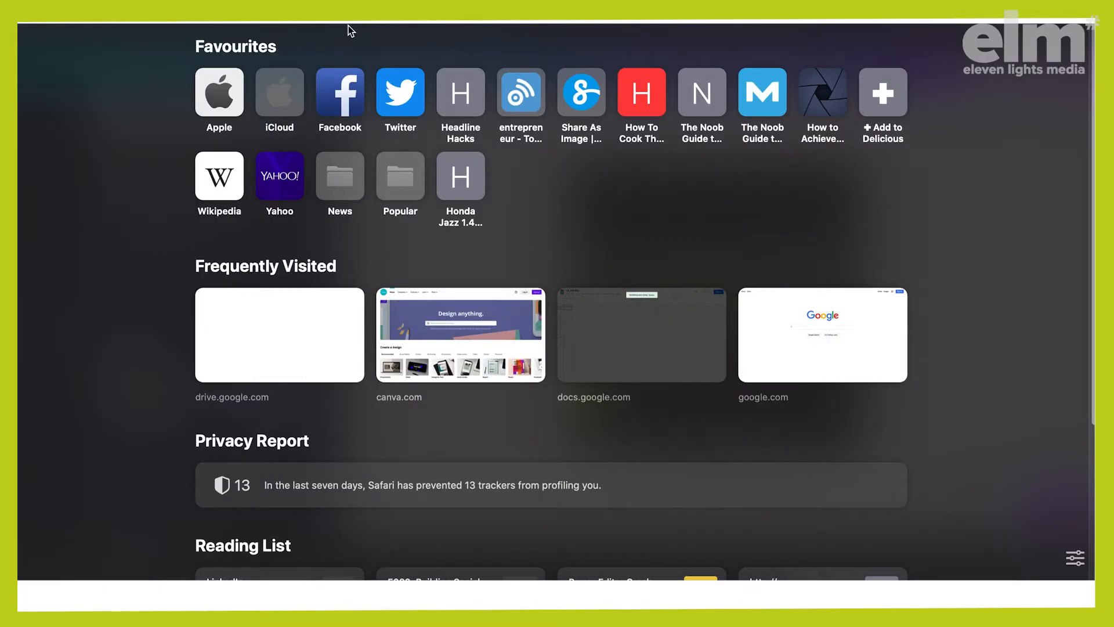
{"action": "type", "text": "lin"}
{"action": "key", "text": "Return"}
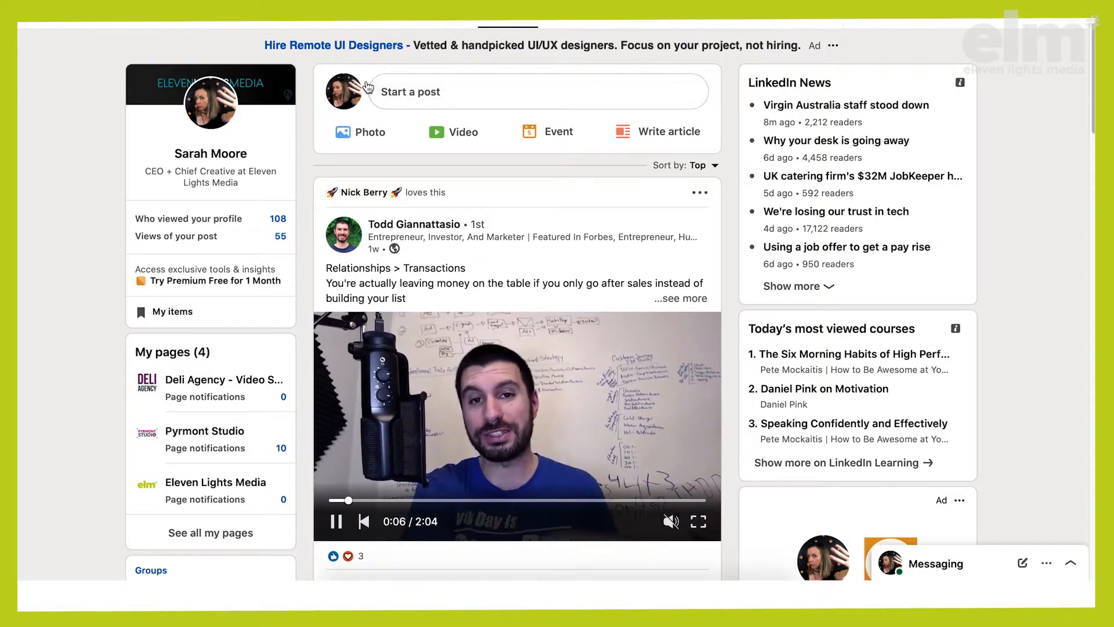
{"action": "left_click", "coordinate": [424, 93]}
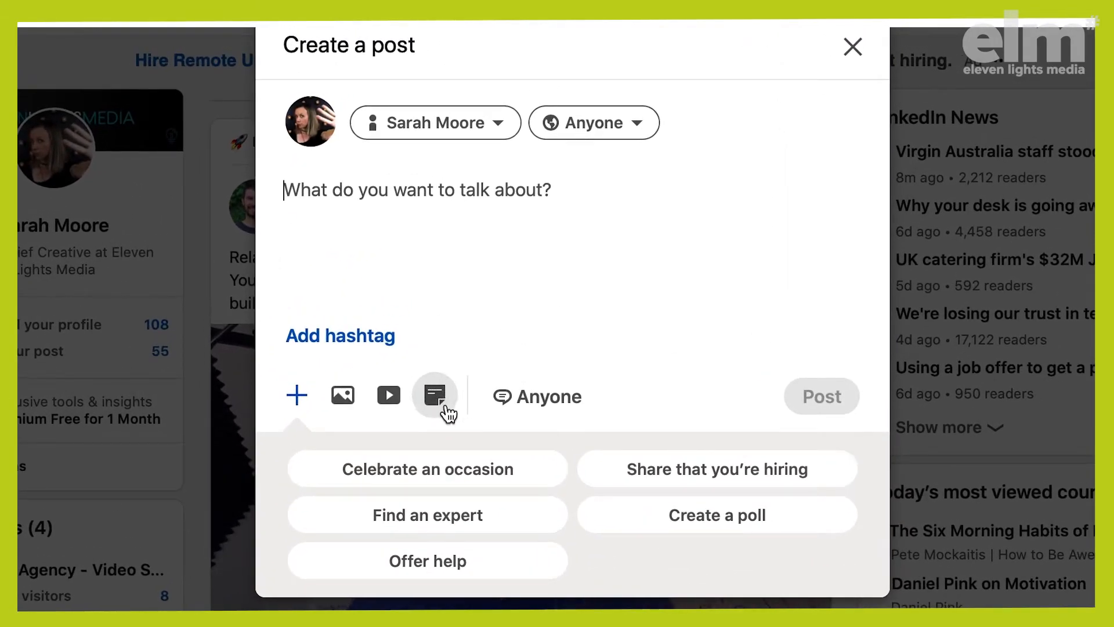
Attach "why you should create a Linkedin carousel post.pdf" from the Downloads folder to the post as a document
{"action": "left_click", "coordinate": [437, 395]}
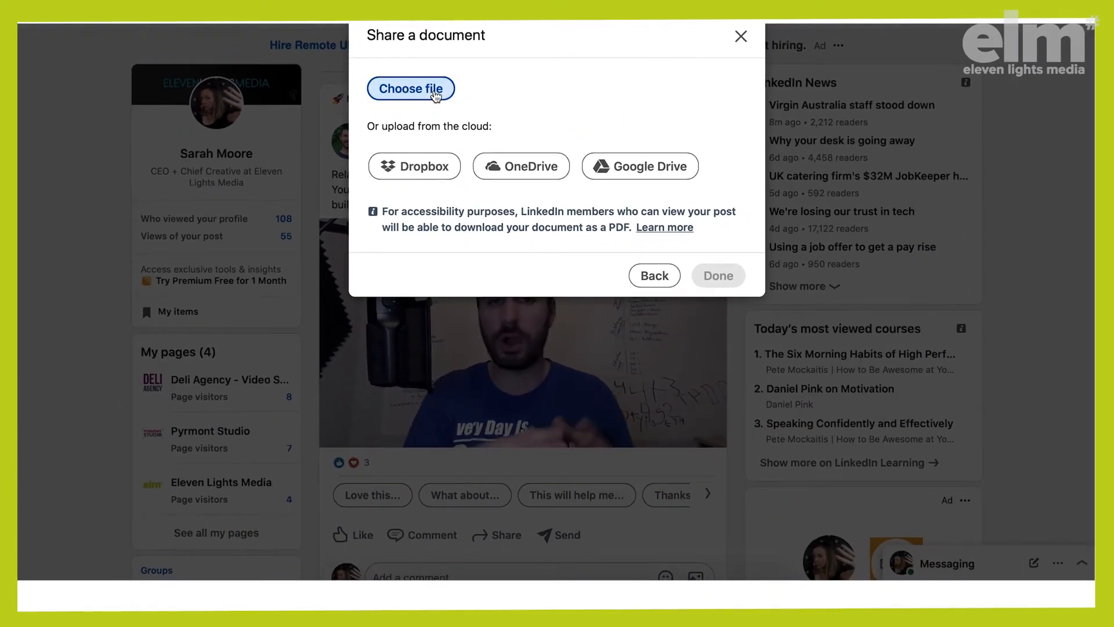
{"action": "left_click", "coordinate": [436, 101]}
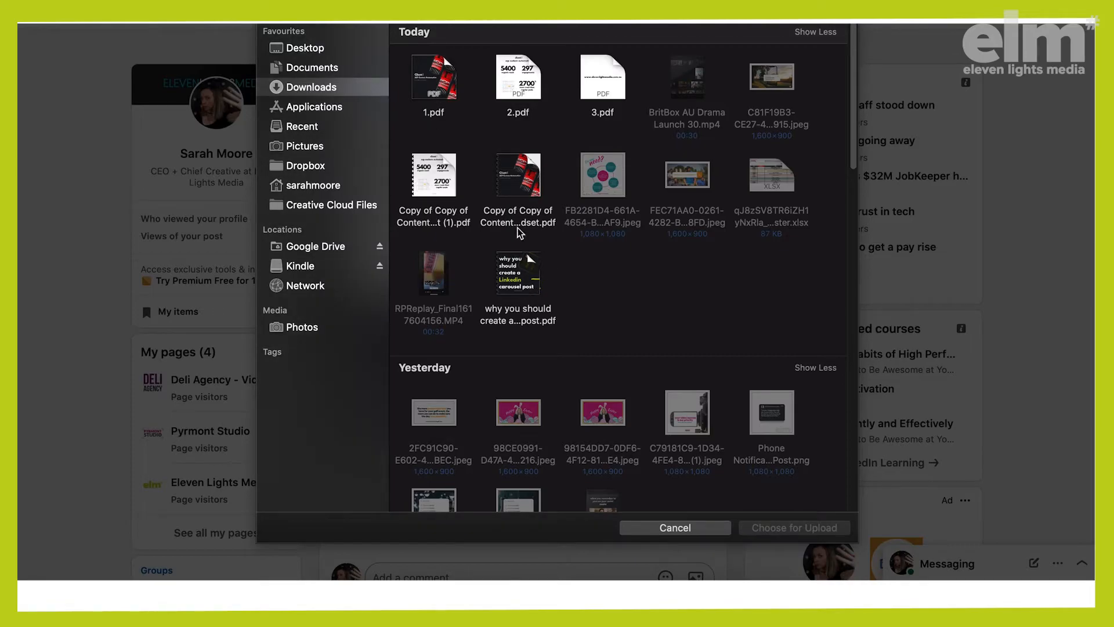
{"action": "left_click", "coordinate": [515, 315]}
{"action": "left_click", "coordinate": [798, 526]}
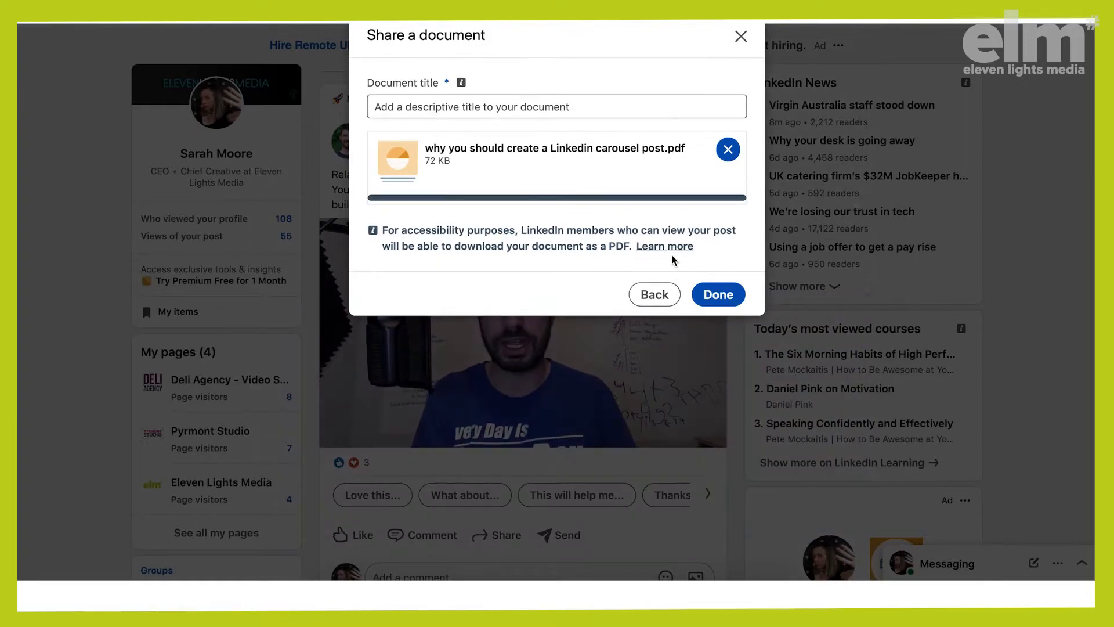
Title the document "Why you should create a Linkedin carousel post" and finish adding it to the post
{"action": "left_click", "coordinate": [441, 106]}
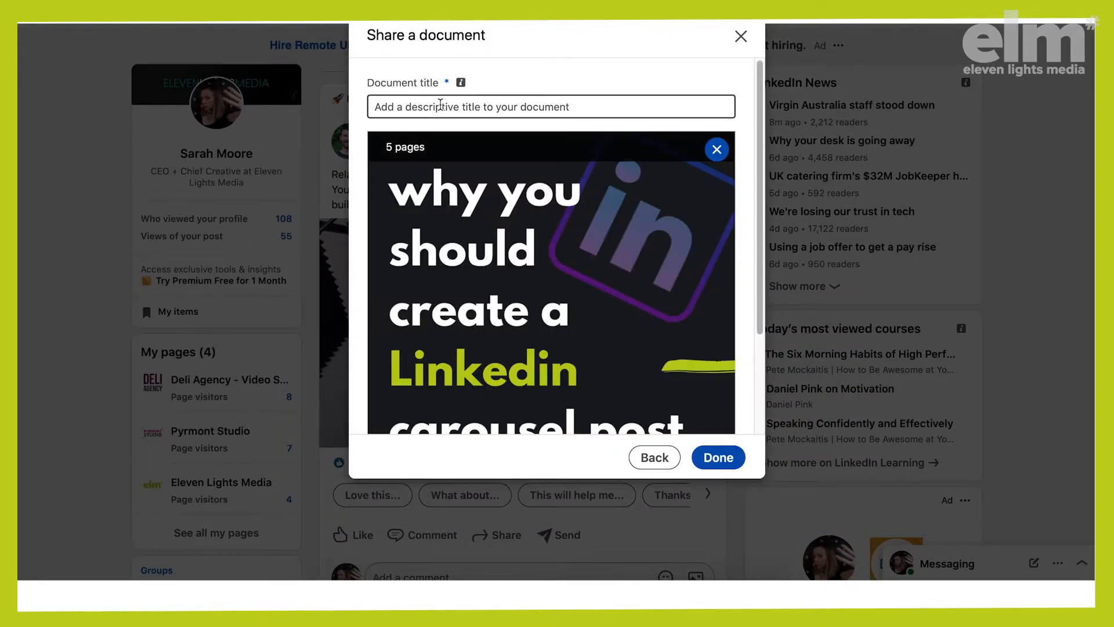
{"action": "type", "text": "Why"}
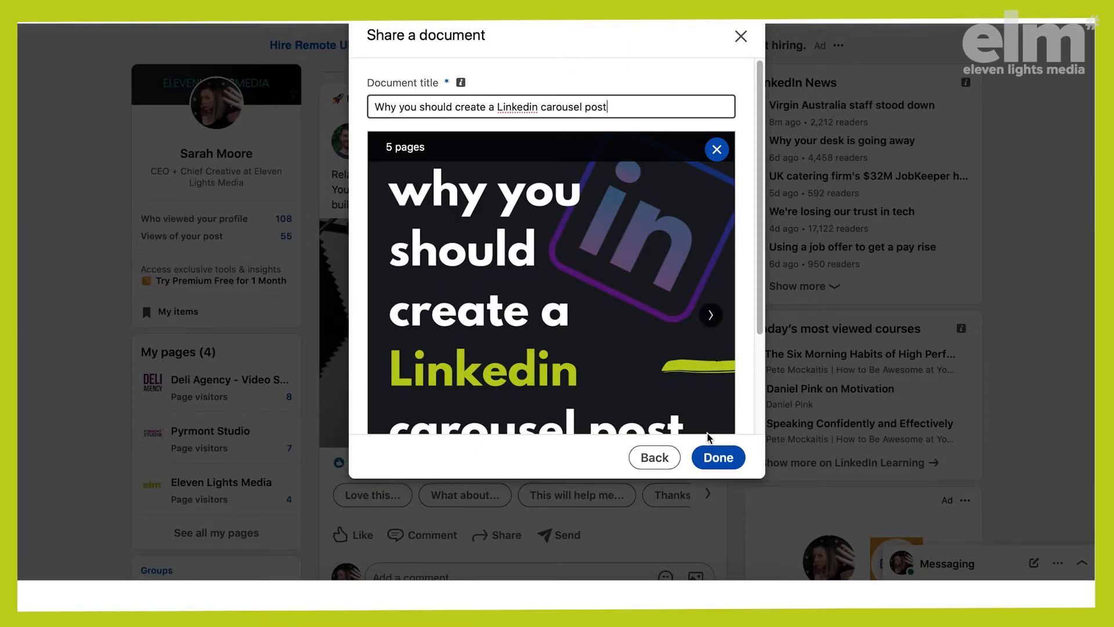
{"action": "scroll", "coordinate": [673, 316], "scroll_direction": "down", "scroll_amount": 3}
{"action": "scroll", "coordinate": [673, 316], "scroll_direction": "up", "scroll_amount": 2}
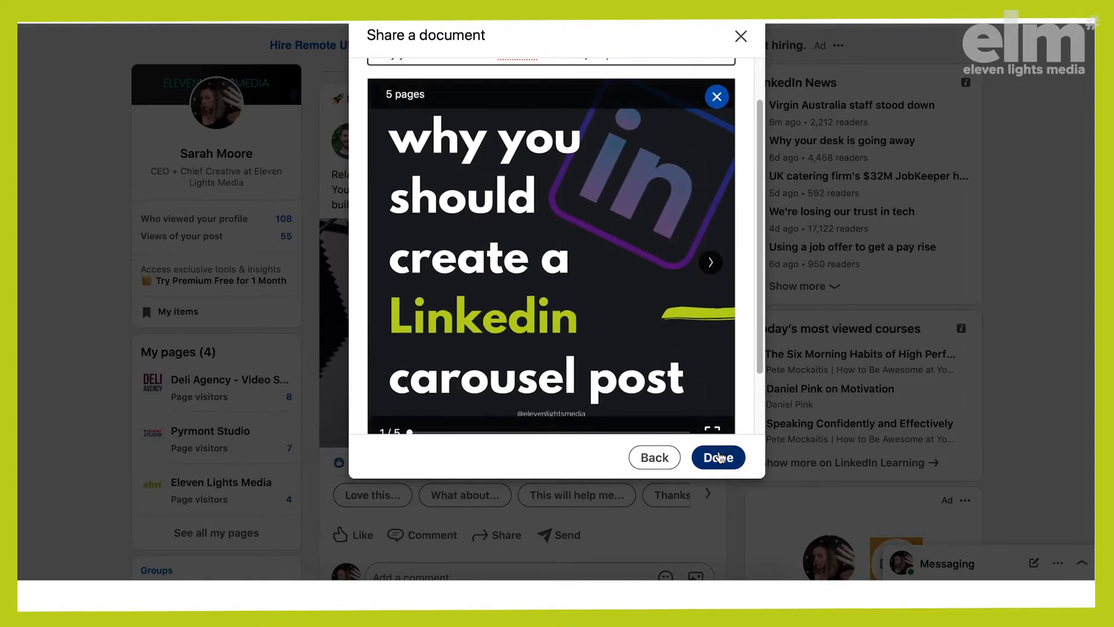
{"action": "left_click", "coordinate": [720, 457]}
Write the post text "This is 3 reasons why you should create a Linkedin carousel post!" above the attached document
{"action": "scroll", "coordinate": [530, 182], "scroll_direction": "down", "scroll_amount": 1}
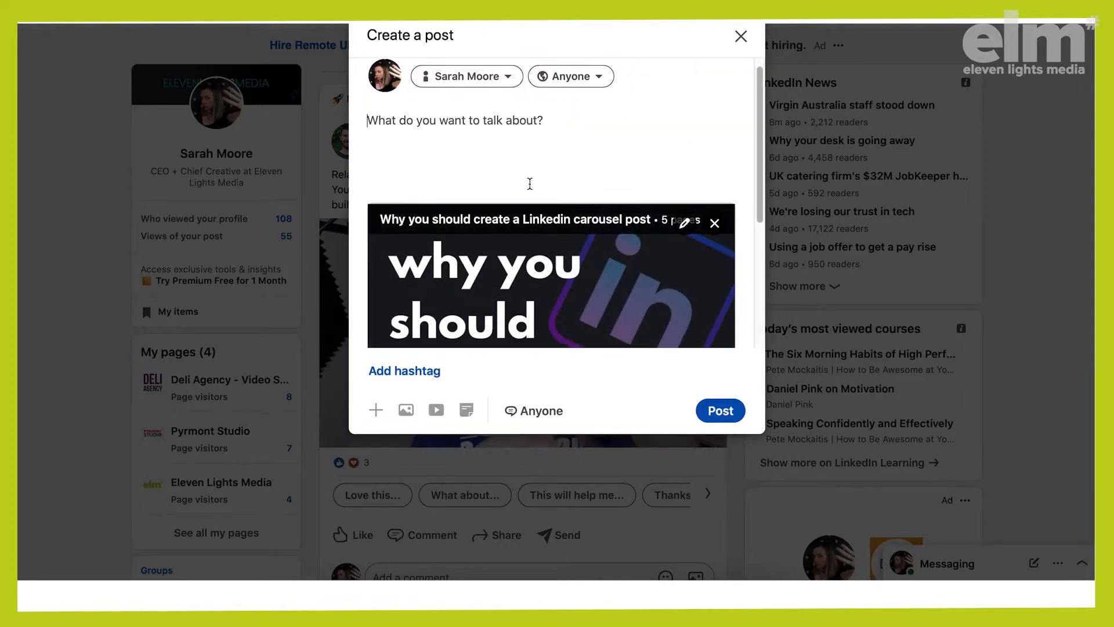
{"action": "scroll", "coordinate": [529, 183], "scroll_direction": "up", "scroll_amount": 1}
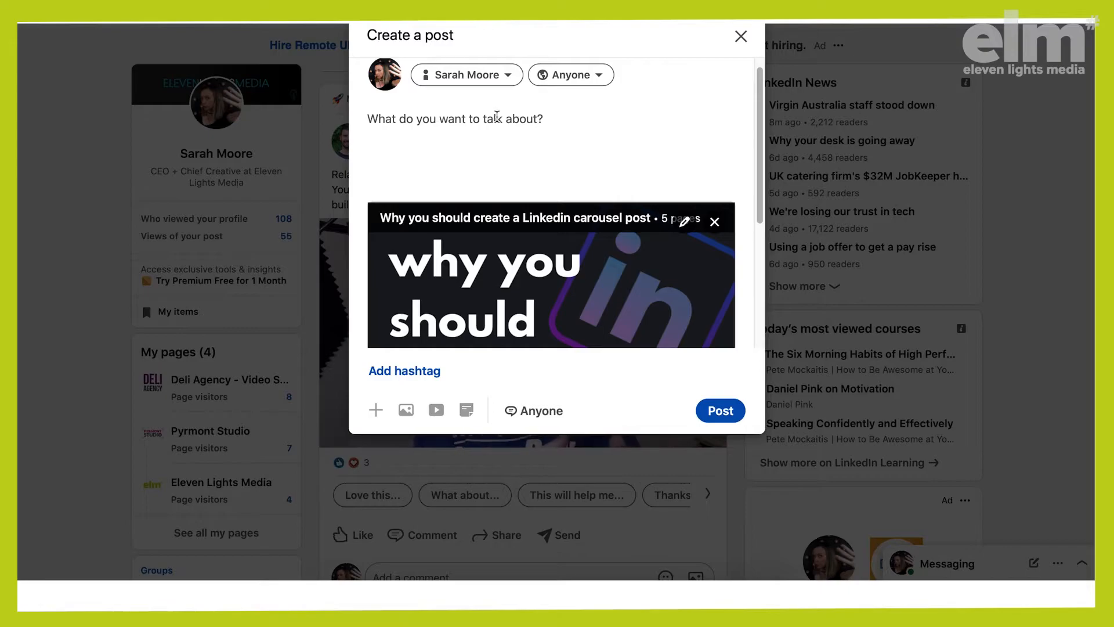
{"action": "type", "text": "This is wh"}
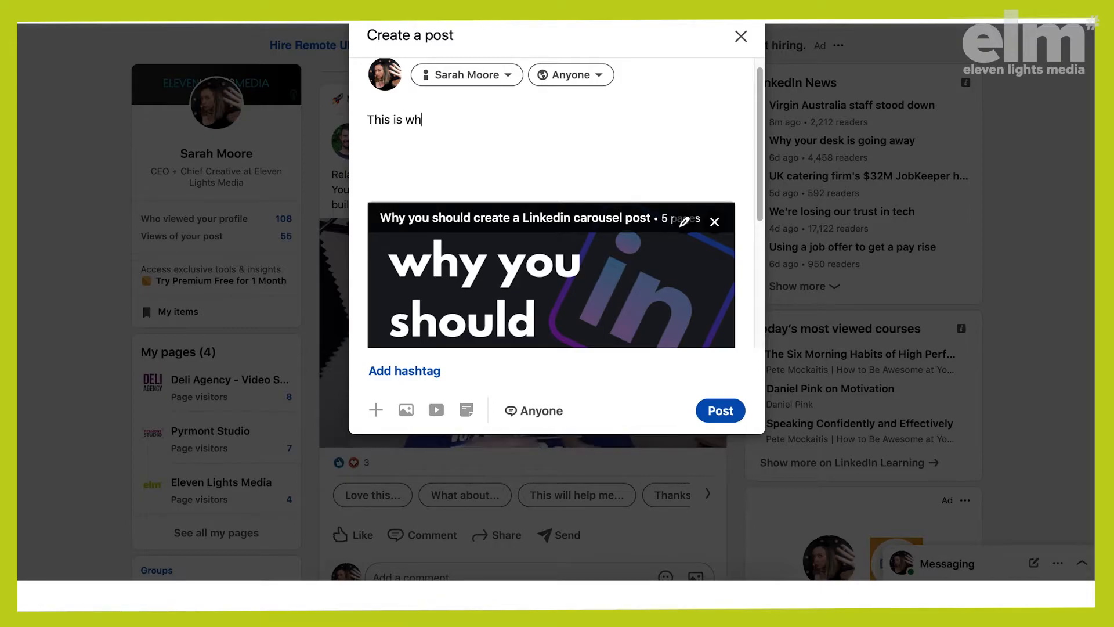
{"action": "key", "text": "BackSpace"}
{"action": "key", "text": "BackSpace"}
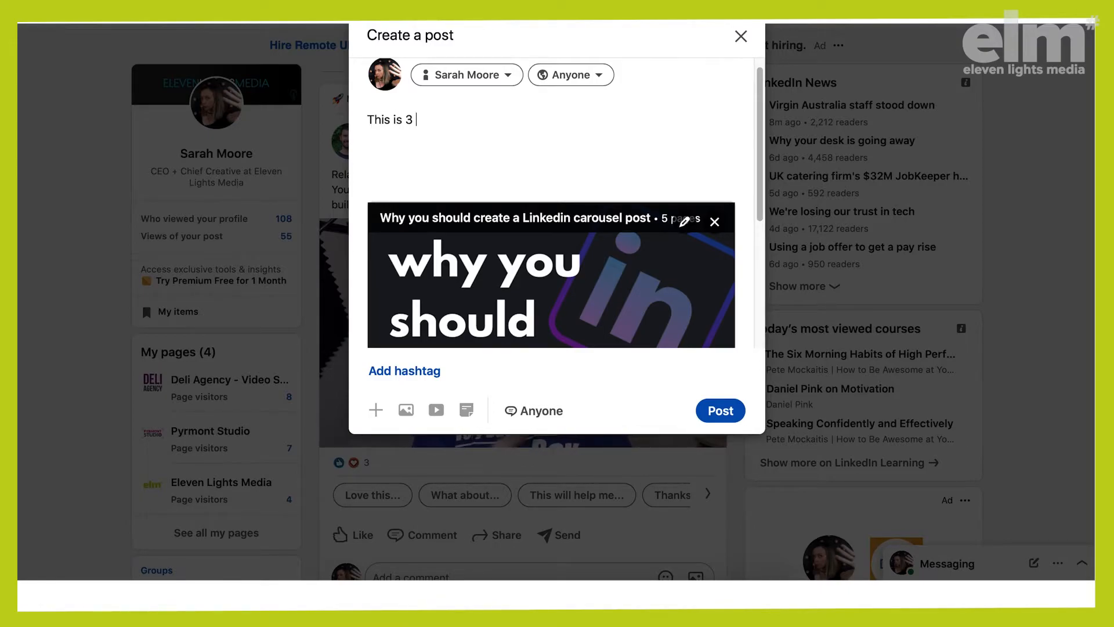
{"action": "type", "text": "s 3 reasons why you"}
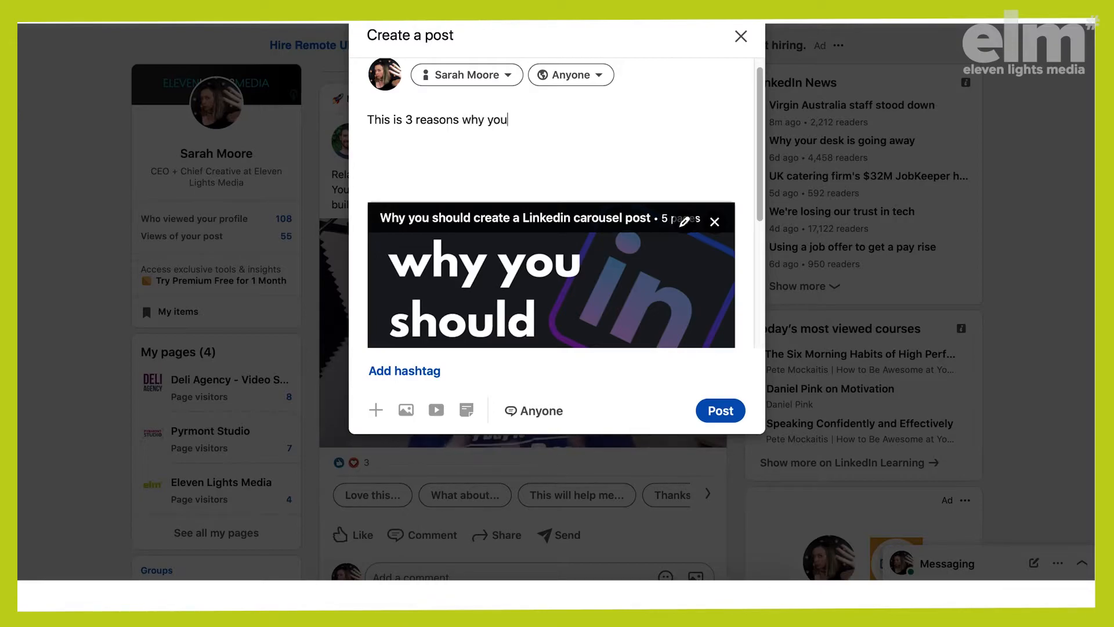
{"action": "type", "text": " should create a Linkedin carousel post!  "}
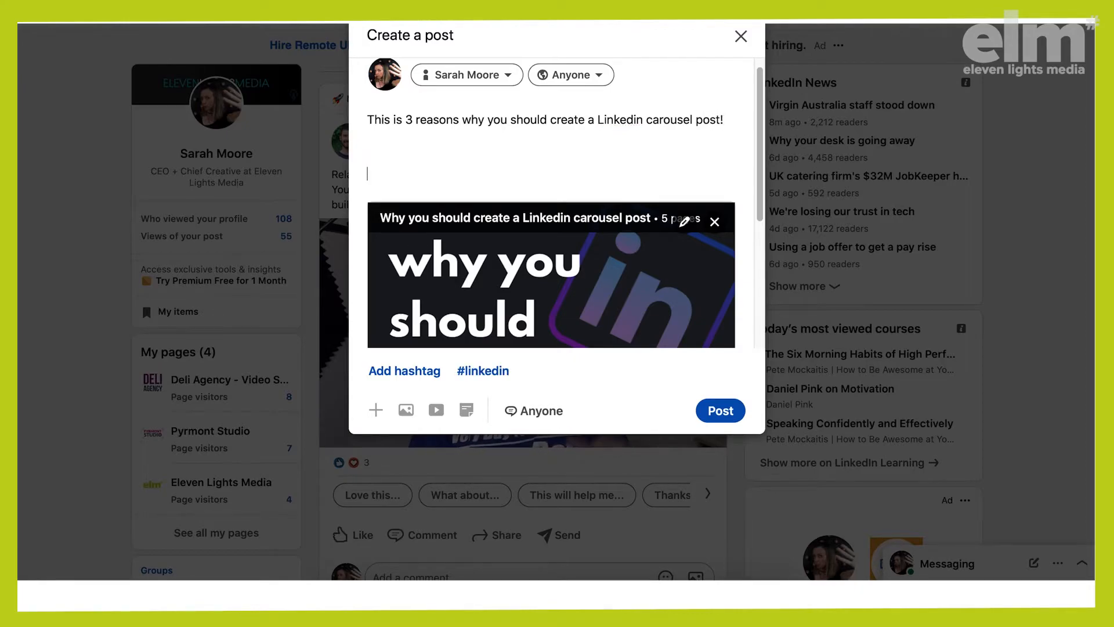
{"action": "type", "text": "#linkedin"}
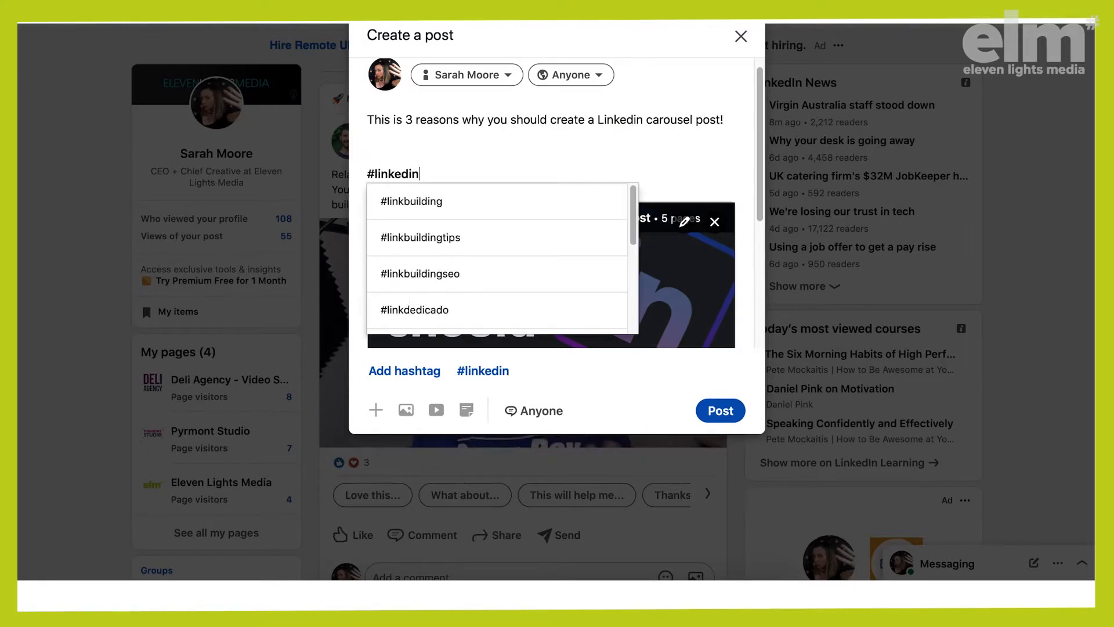
Add the hashtags #linkedintip, #contentcreationtips and #socialmediamarketingtips on their own line below the text and publish the post
{"action": "left_click", "coordinate": [485, 208]}
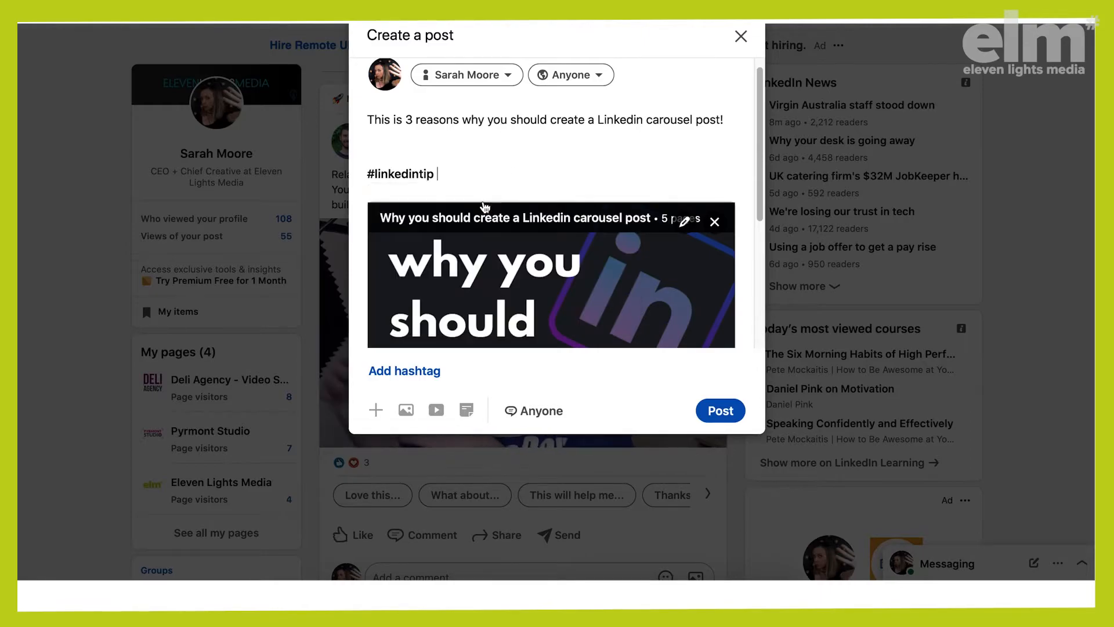
{"action": "type", "text": "#contentcreation"}
{"action": "left_click", "coordinate": [459, 209]}
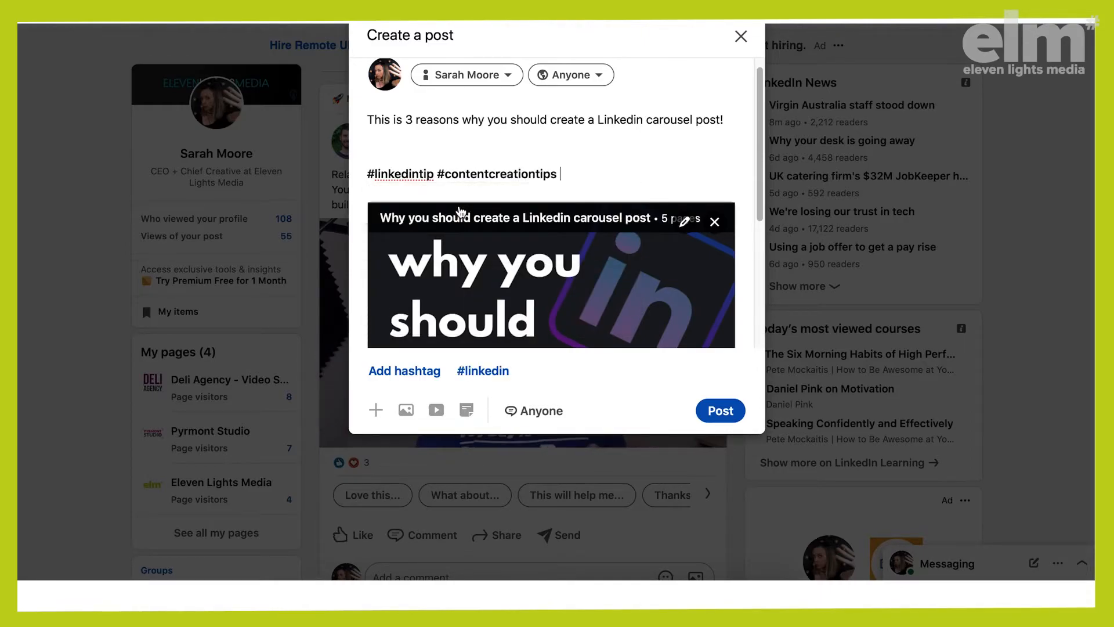
{"action": "type", "text": "#socialmediamark"}
{"action": "left_click", "coordinate": [436, 216]}
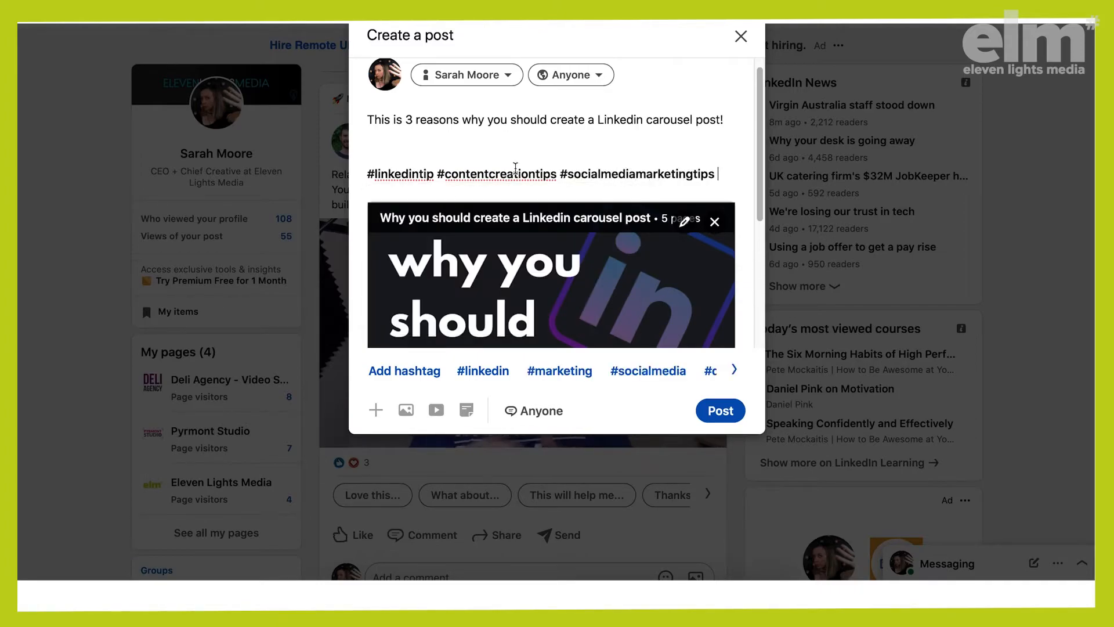
{"action": "left_click", "coordinate": [712, 410]}
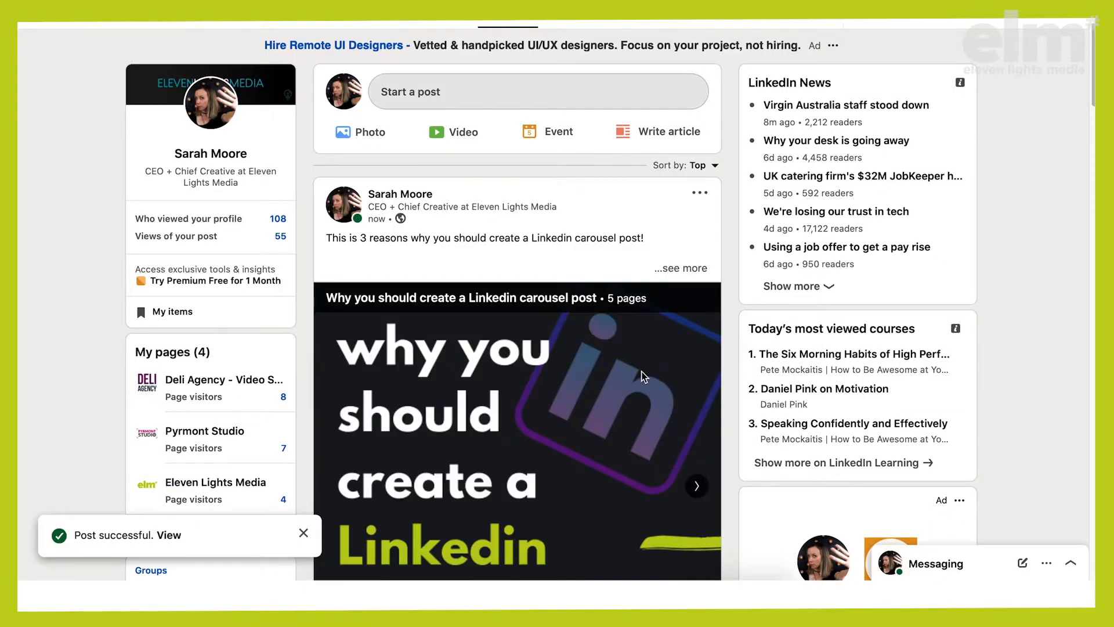
Check the published carousel post in the feed, paging through it from page 1 to page 5
{"action": "scroll", "coordinate": [643, 372], "scroll_direction": "down", "scroll_amount": 3}
{"action": "scroll", "coordinate": [643, 381], "scroll_direction": "up", "scroll_amount": 1}
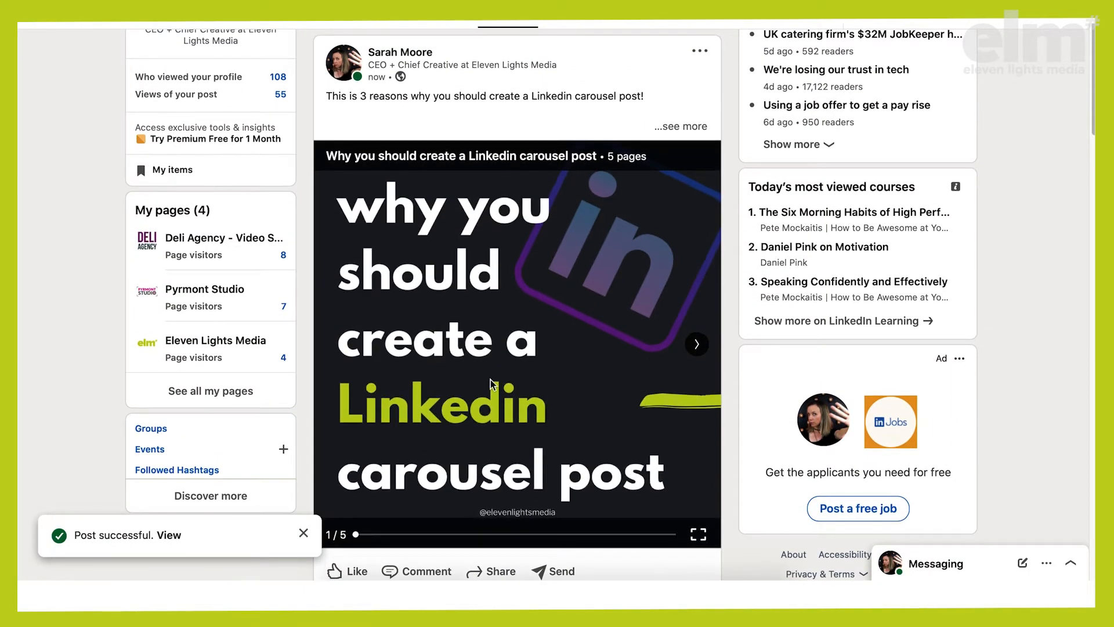
{"action": "scroll", "coordinate": [490, 505], "scroll_direction": "down", "scroll_amount": 1}
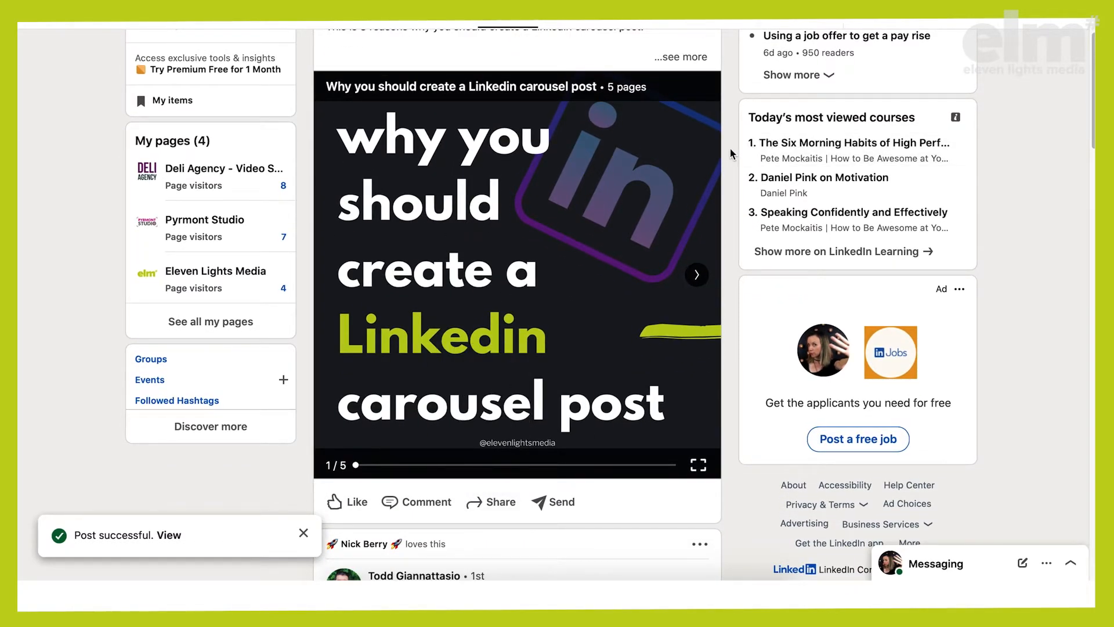
{"action": "scroll", "coordinate": [730, 149], "scroll_direction": "up", "scroll_amount": 1}
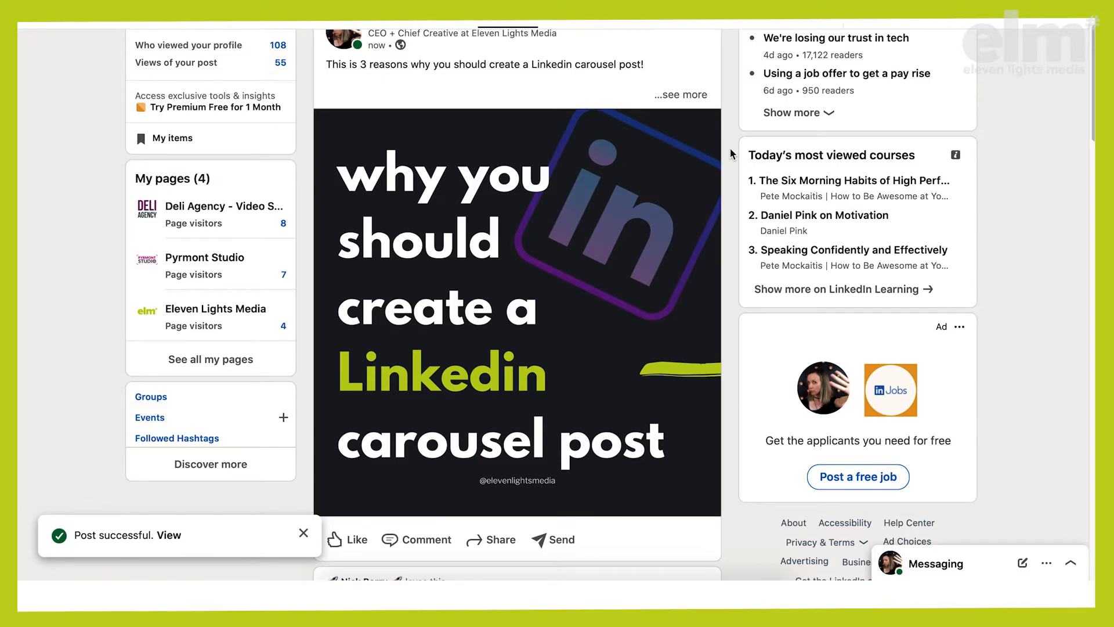
{"action": "mouse_move", "coordinate": [455, 297]}
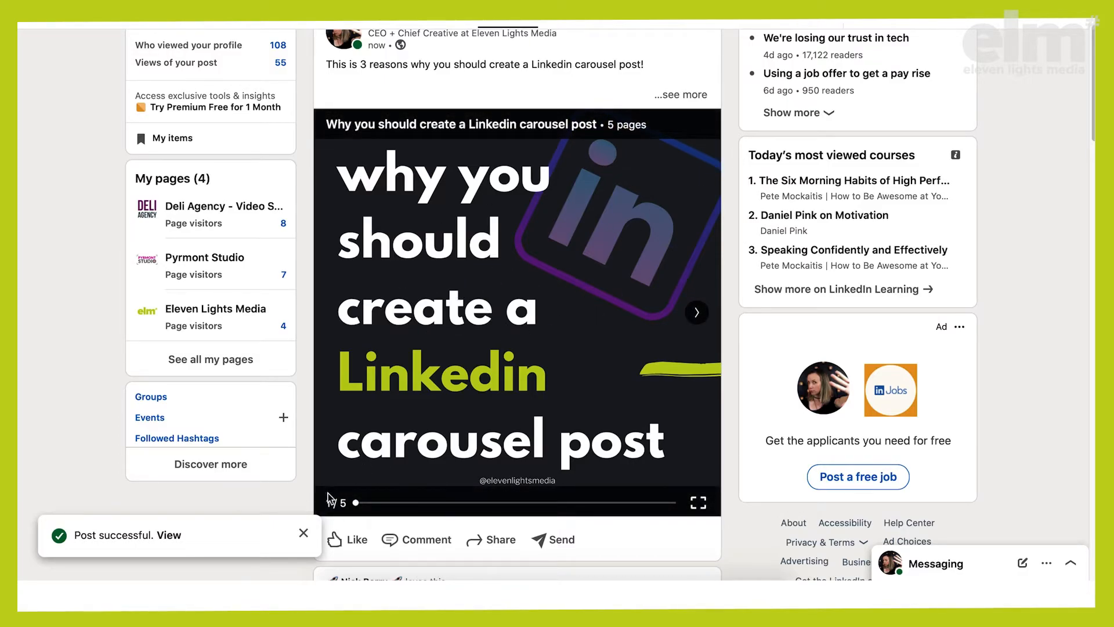
{"action": "left_click", "coordinate": [696, 313]}
{"action": "left_click", "coordinate": [698, 316]}
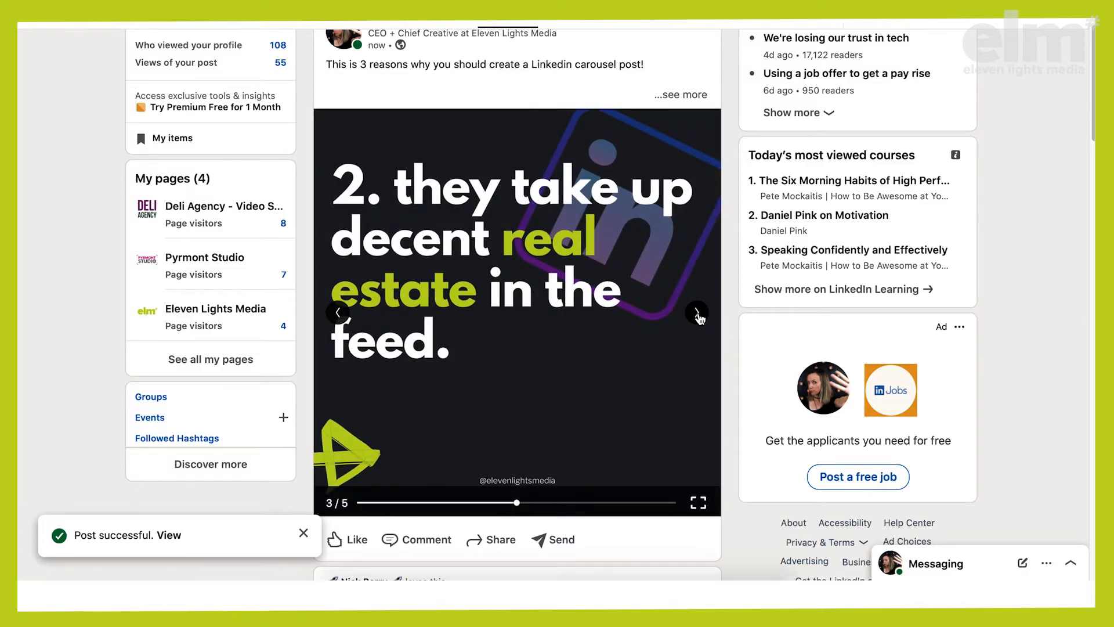
{"action": "left_click", "coordinate": [698, 316]}
{"action": "left_click", "coordinate": [698, 316]}
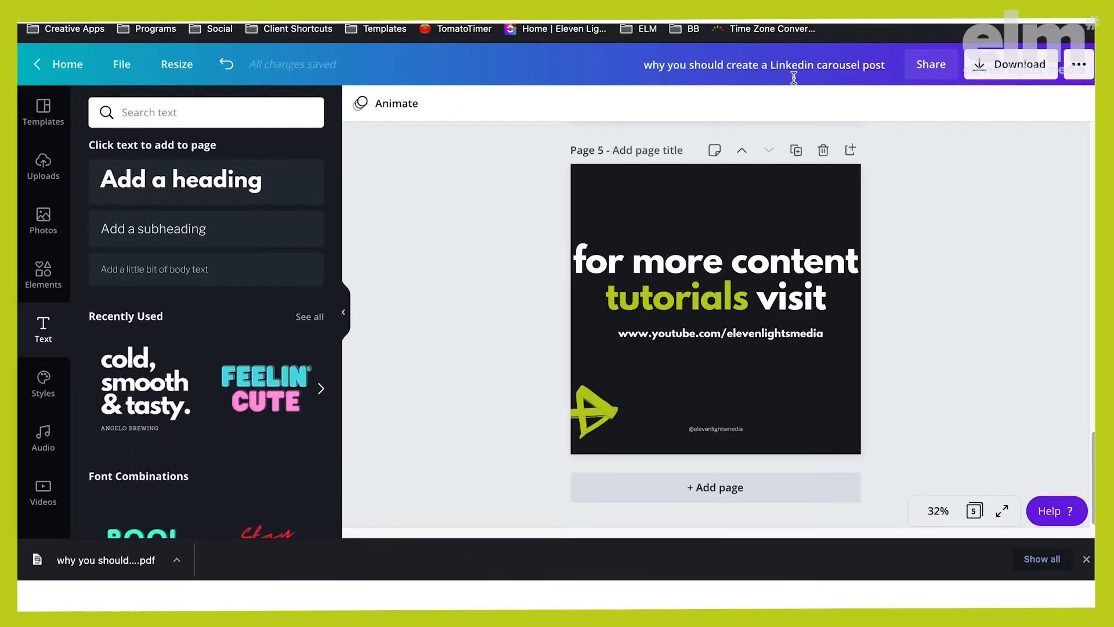
Return to the Canva design and look over the carousel pages
{"action": "scroll", "coordinate": [618, 234], "scroll_direction": "up", "scroll_amount": 20}
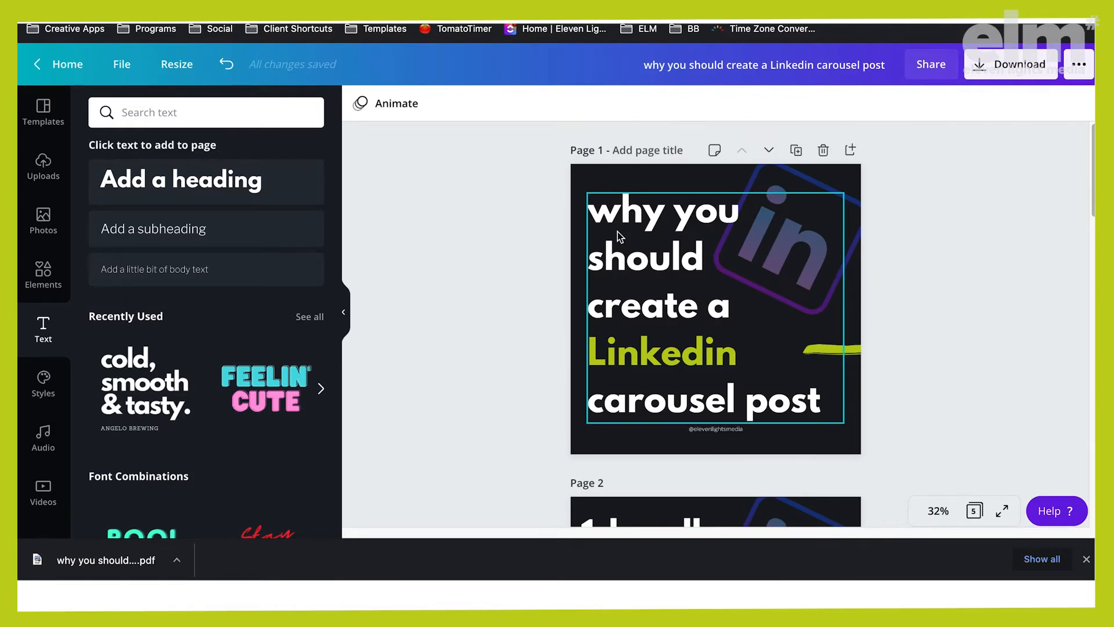
{"action": "scroll", "coordinate": [617, 231], "scroll_direction": "down", "scroll_amount": 1}
{"action": "scroll", "coordinate": [910, 245], "scroll_direction": "down", "scroll_amount": 2}
{"action": "scroll", "coordinate": [909, 245], "scroll_direction": "up", "scroll_amount": 2}
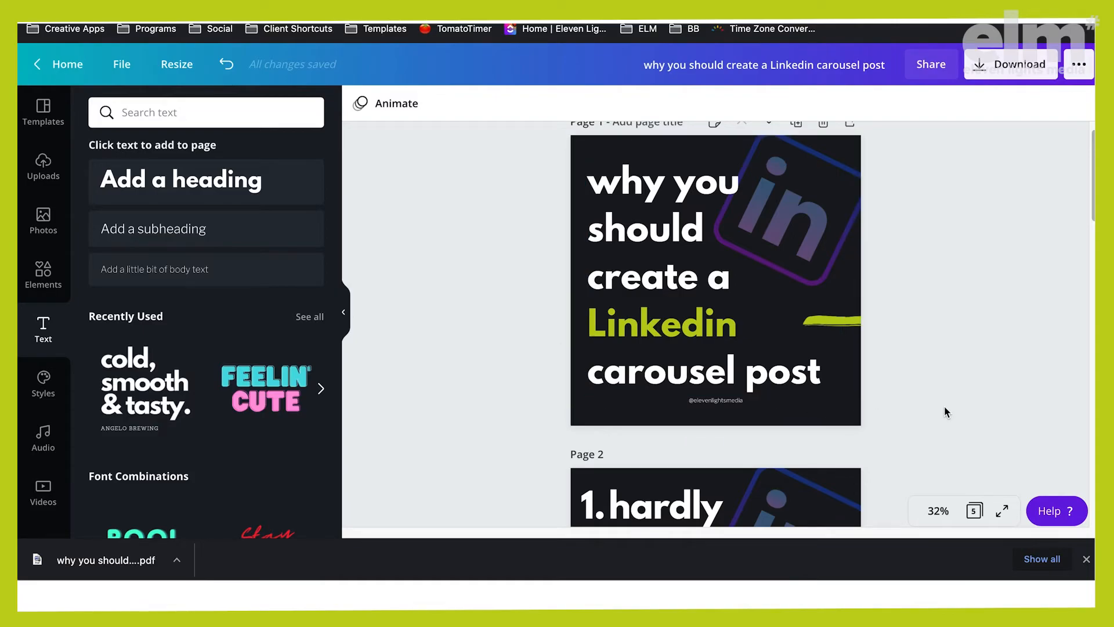
{"action": "scroll", "coordinate": [945, 406], "scroll_direction": "down", "scroll_amount": 1}
Open the design's download options, choose PDF standard for all five pages, and leave them
{"action": "left_click", "coordinate": [992, 66]}
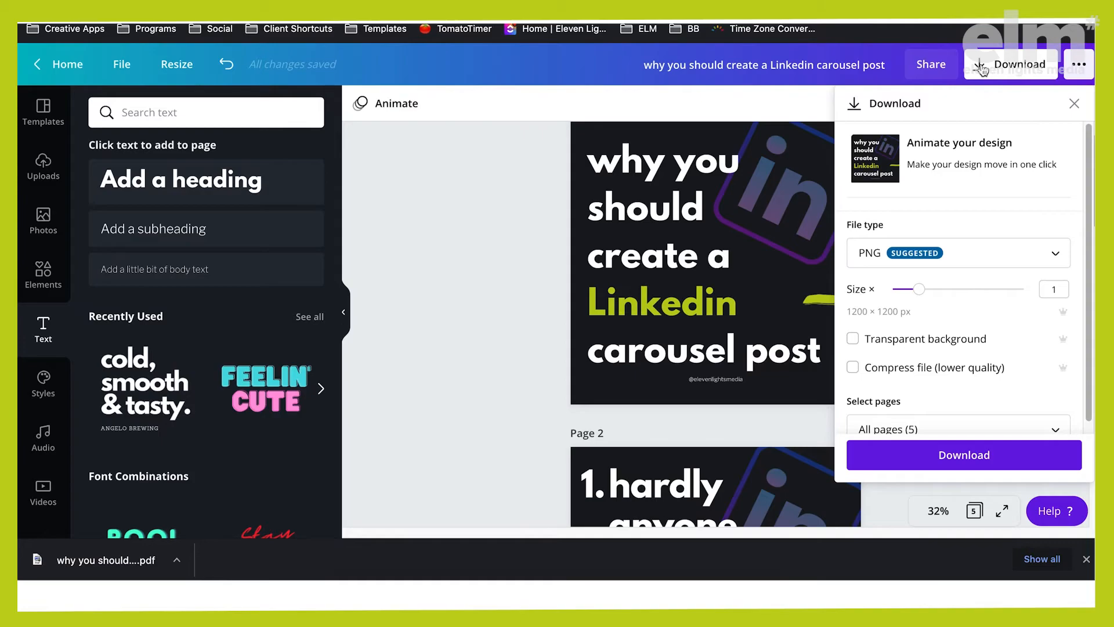
{"action": "left_click", "coordinate": [981, 67]}
{"action": "left_click", "coordinate": [978, 68]}
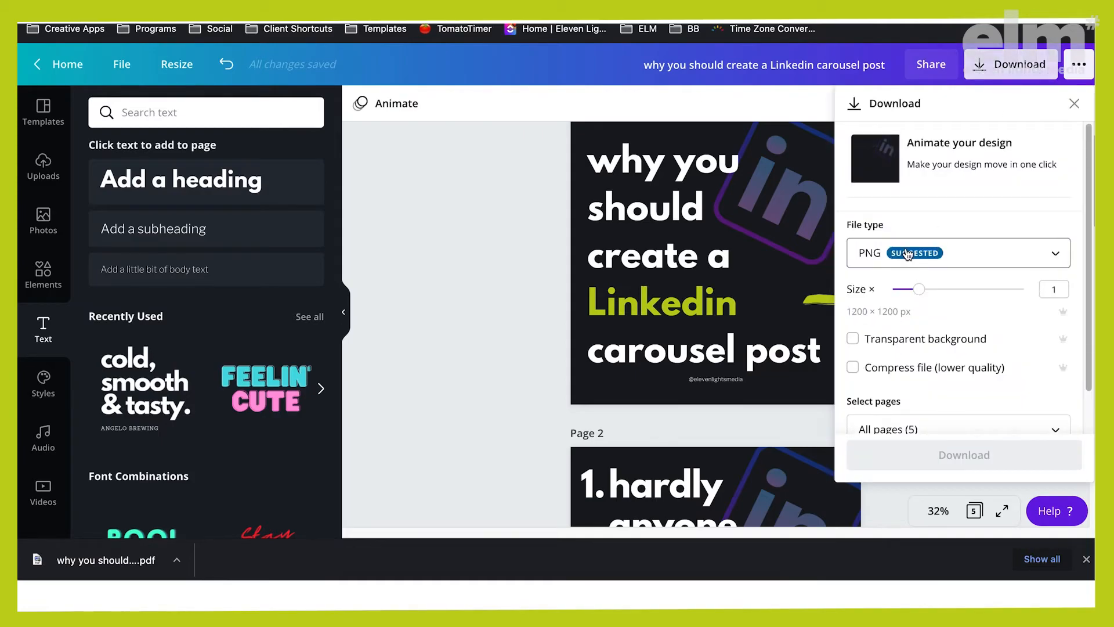
{"action": "left_click", "coordinate": [1054, 259]}
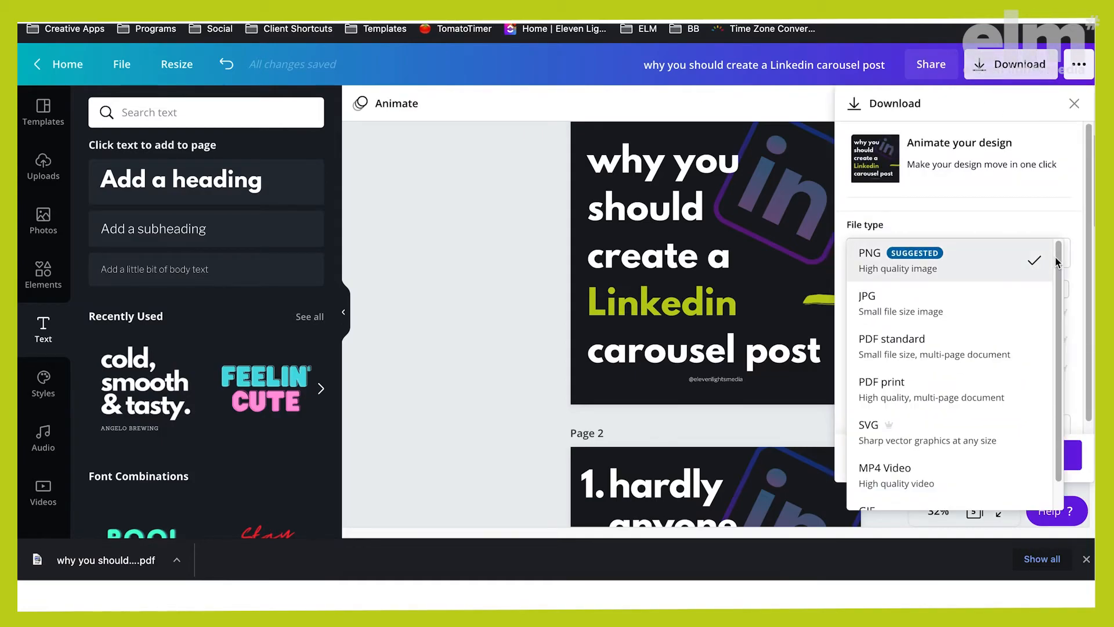
{"action": "left_click", "coordinate": [961, 341]}
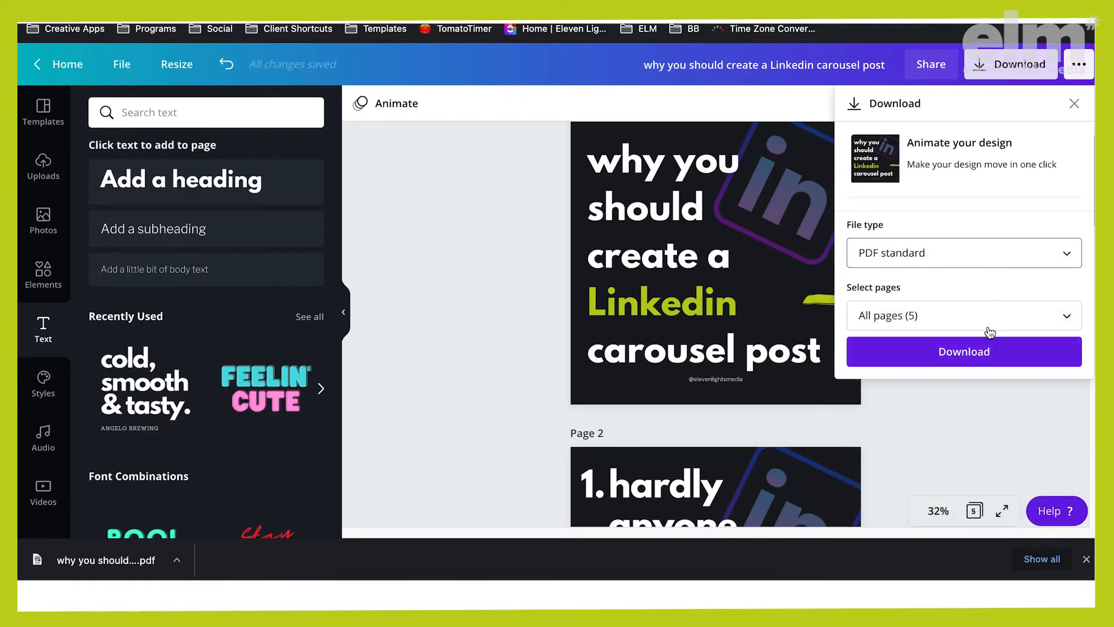
{"action": "left_click", "coordinate": [974, 359]}
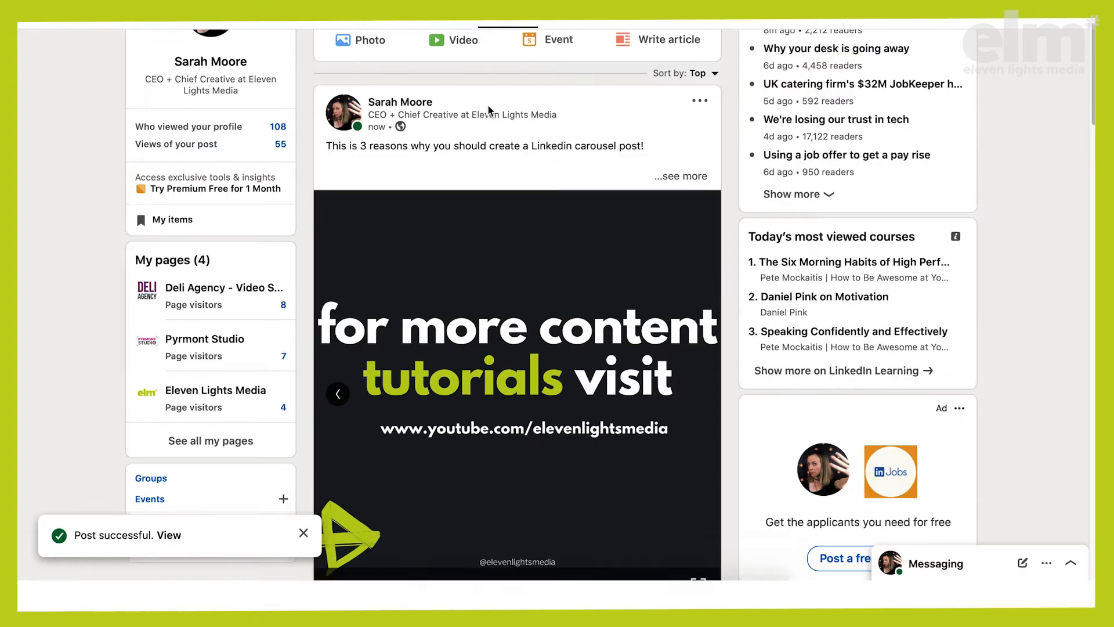
Switch to LinkedIn, open the document upload for a new post, and close it without choosing a file
{"action": "scroll", "coordinate": [489, 105], "scroll_direction": "up", "scroll_amount": 2}
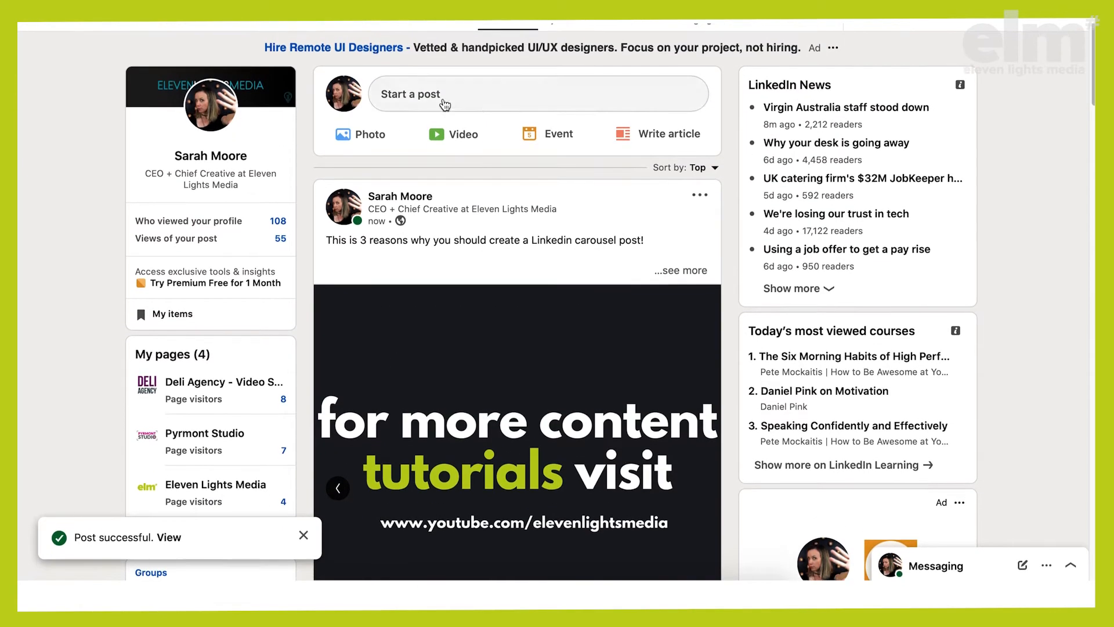
{"action": "left_click", "coordinate": [441, 93]}
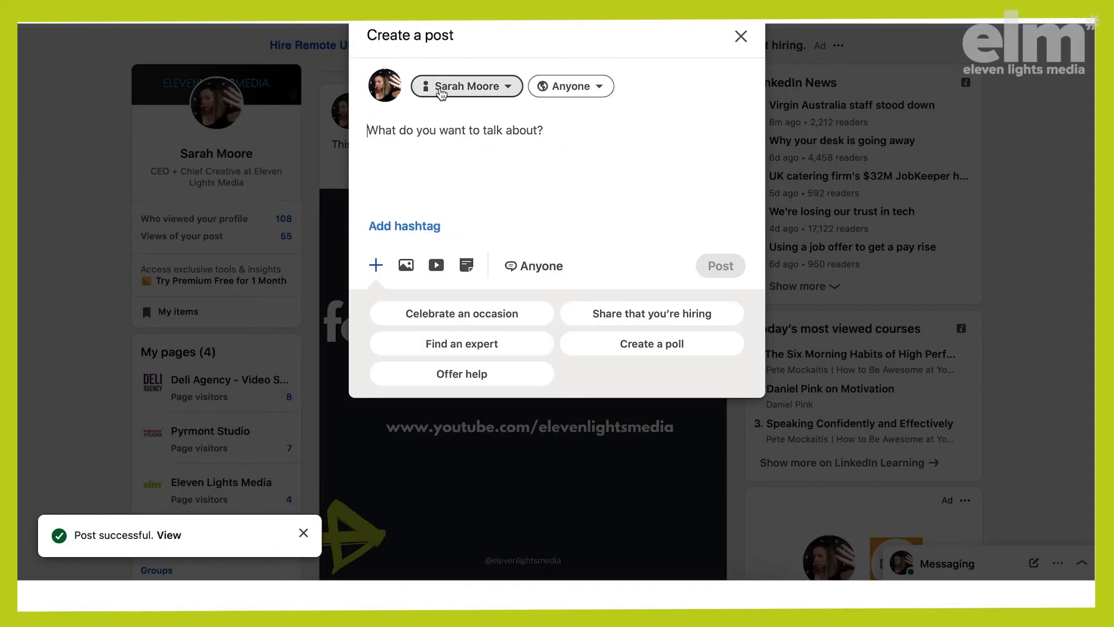
{"action": "left_click", "coordinate": [468, 268]}
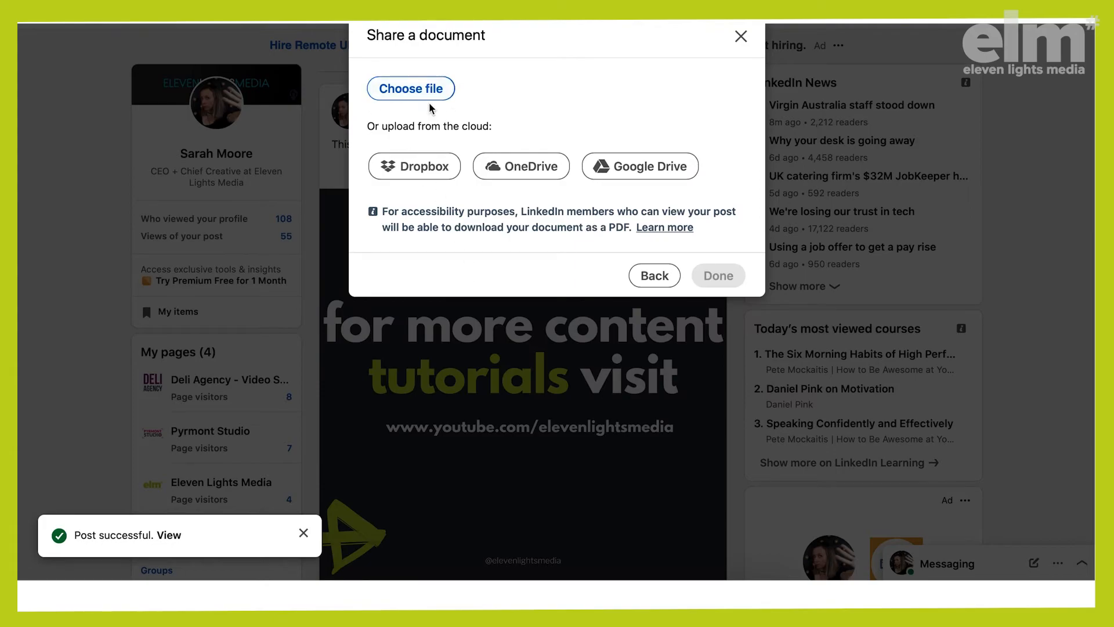
{"action": "left_click", "coordinate": [739, 39]}
{"action": "scroll", "coordinate": [493, 386], "scroll_direction": "down", "scroll_amount": 4}
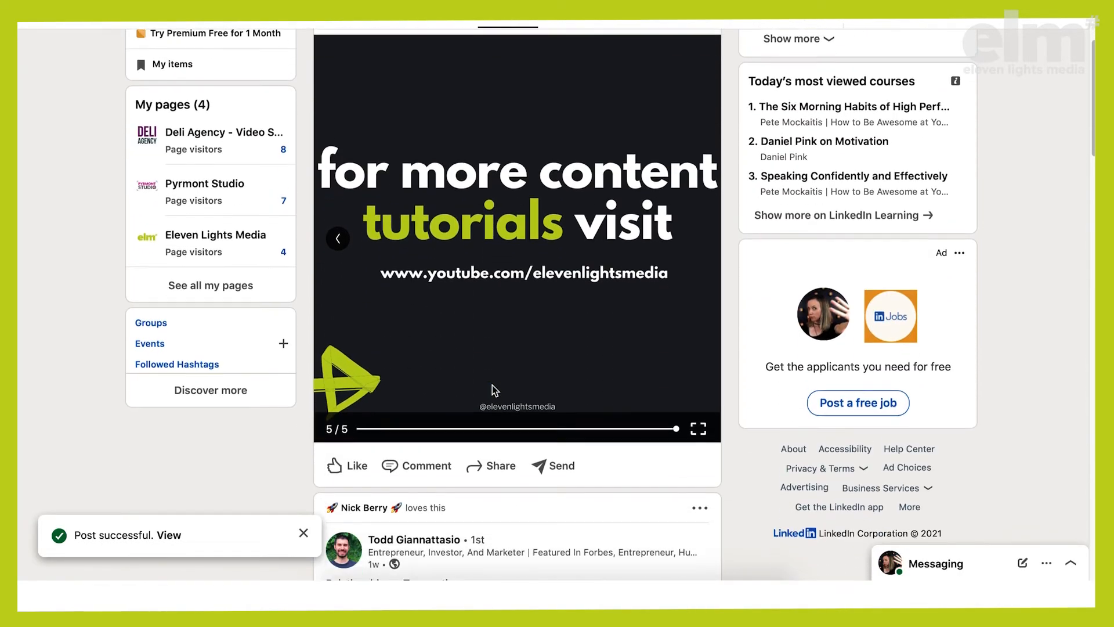
{"action": "scroll", "coordinate": [492, 384], "scroll_direction": "up", "scroll_amount": 3}
{"action": "scroll", "coordinate": [492, 384], "scroll_direction": "down", "scroll_amount": 1}
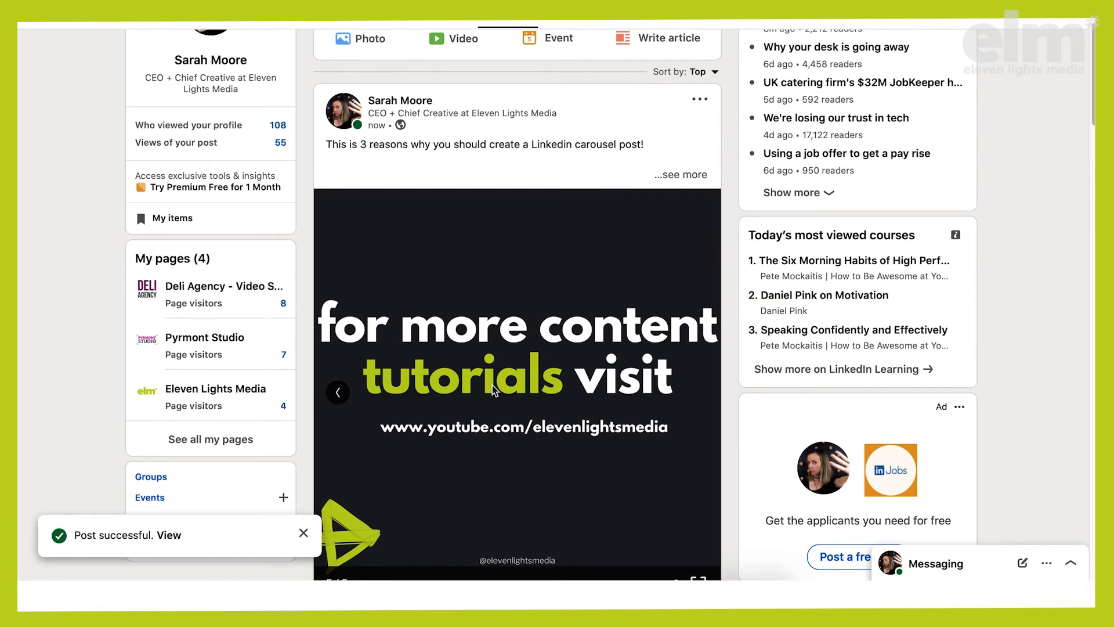
{"action": "scroll", "coordinate": [492, 384], "scroll_direction": "up", "scroll_amount": 1}
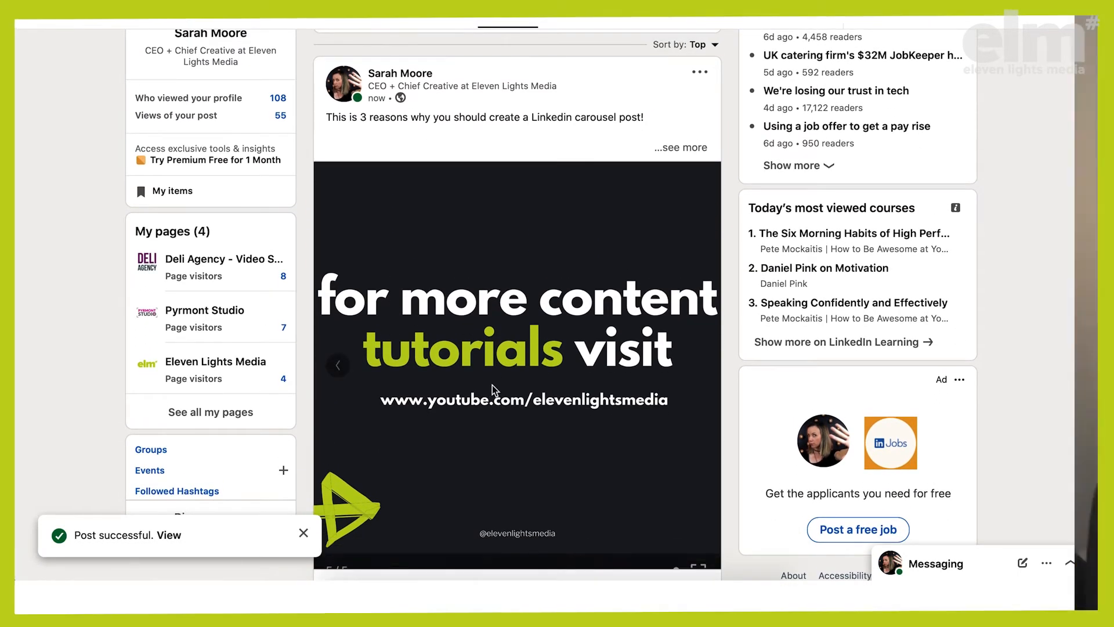